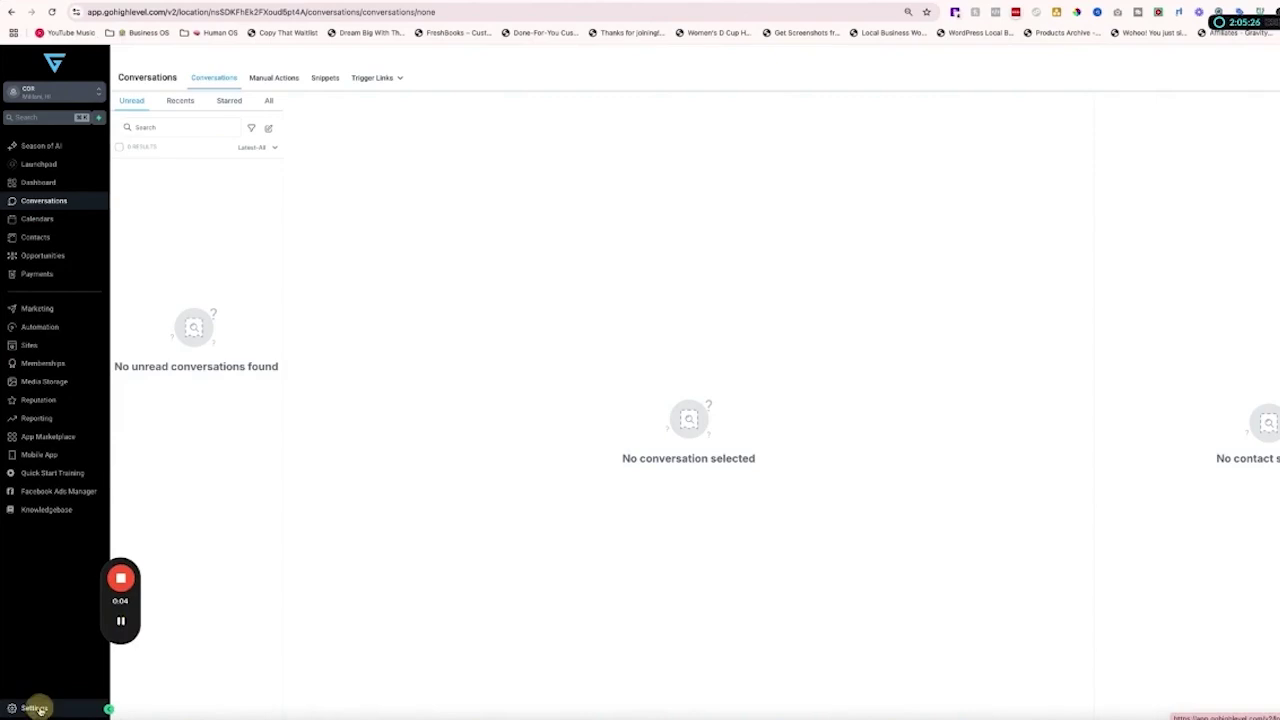
Open the Email Services settings and start creating a dedicated sending domain
{"action": "left_click", "coordinate": [34, 708]}
{"action": "scroll", "coordinate": [45, 670], "scroll_direction": "down", "scroll_amount": 1}
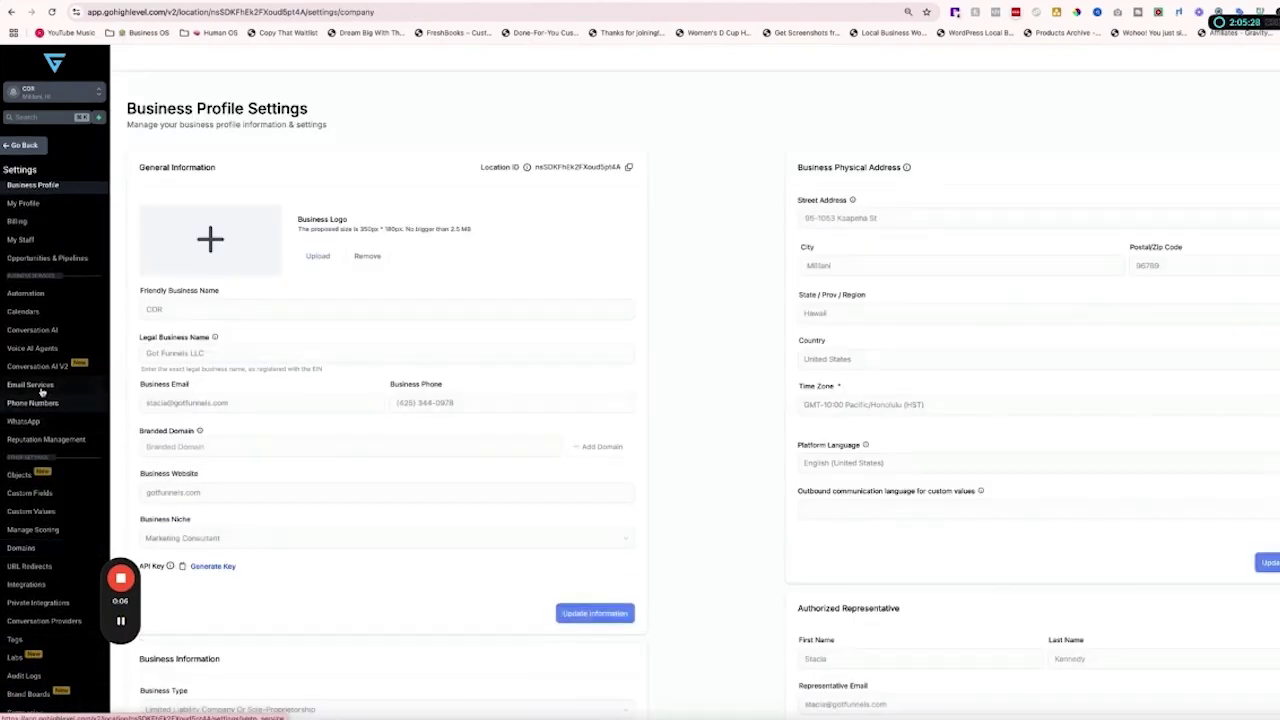
{"action": "left_click", "coordinate": [40, 386]}
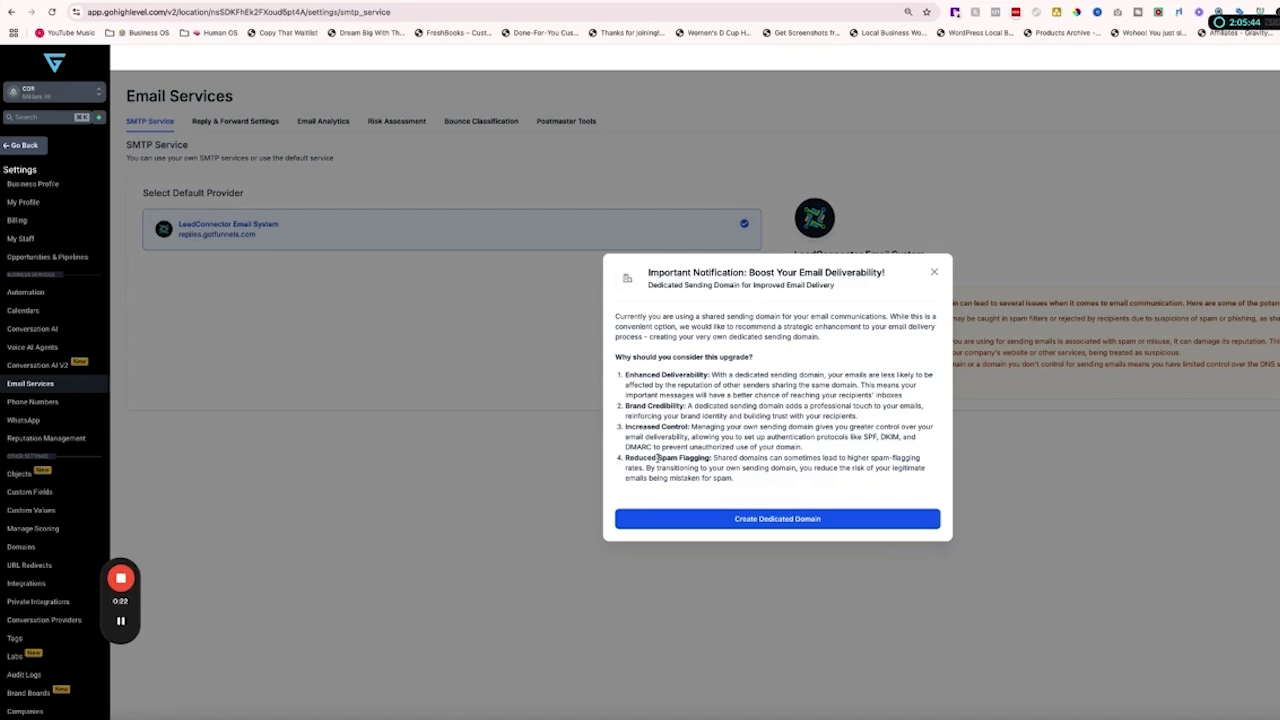
{"action": "left_click", "coordinate": [726, 524]}
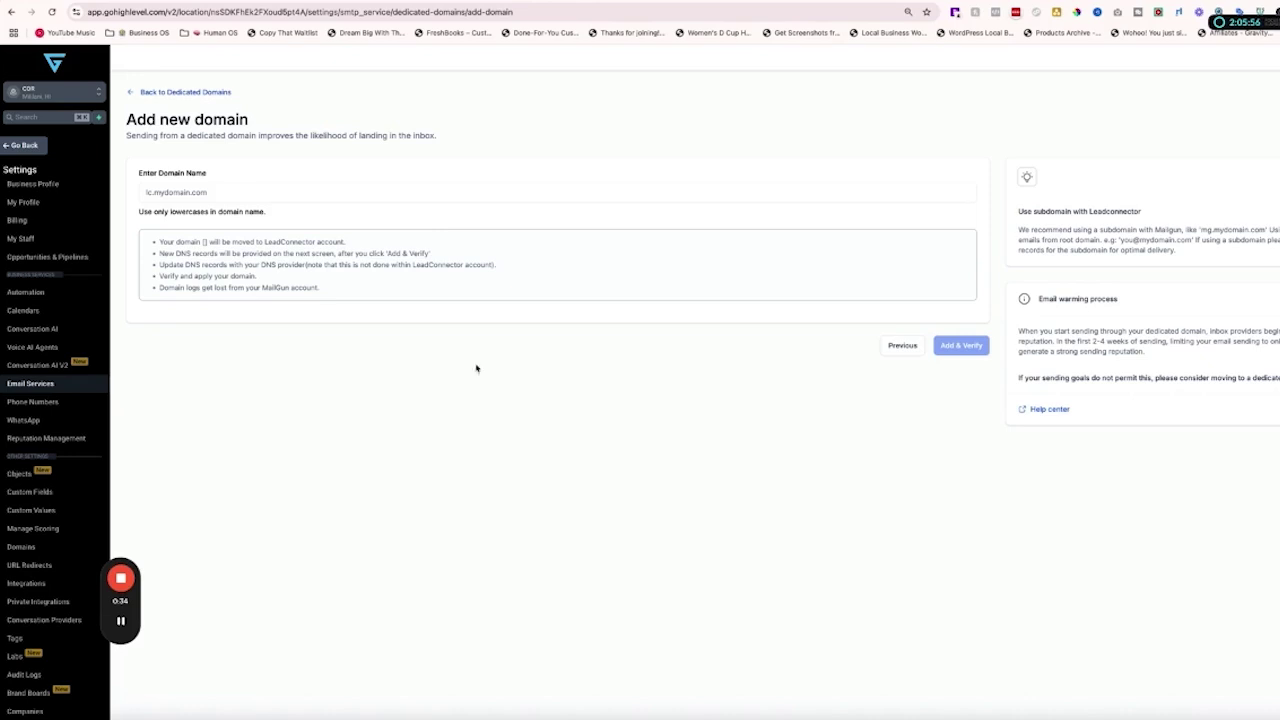
Enter the subdomain prefix "lc." as the start of the new domain name
{"action": "left_click", "coordinate": [155, 198]}
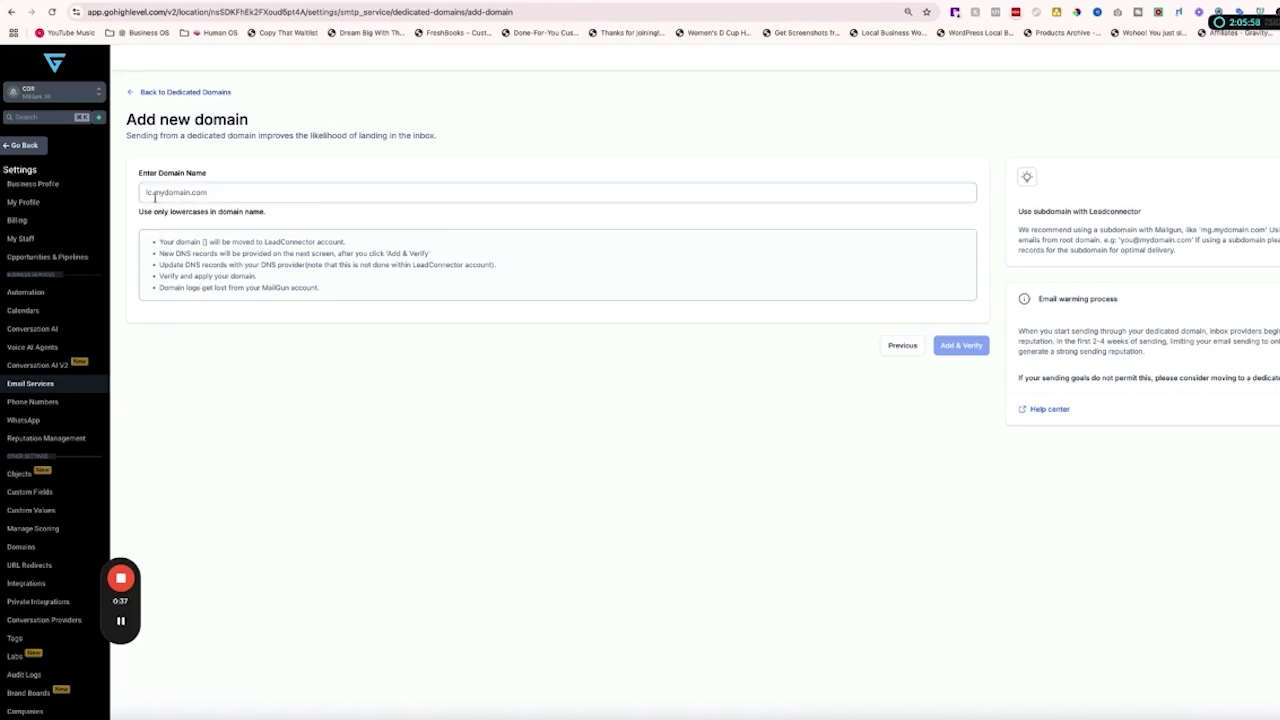
{"action": "left_click", "coordinate": [146, 194]}
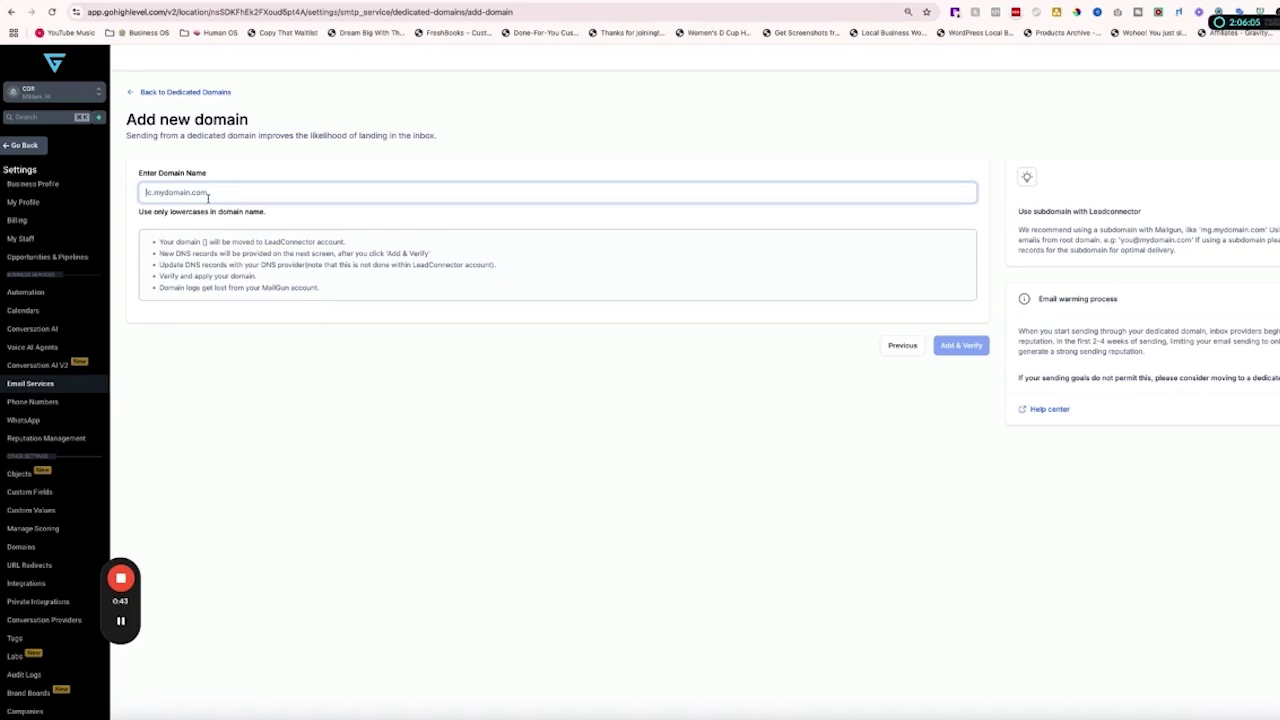
{"action": "type", "text": "lc."}
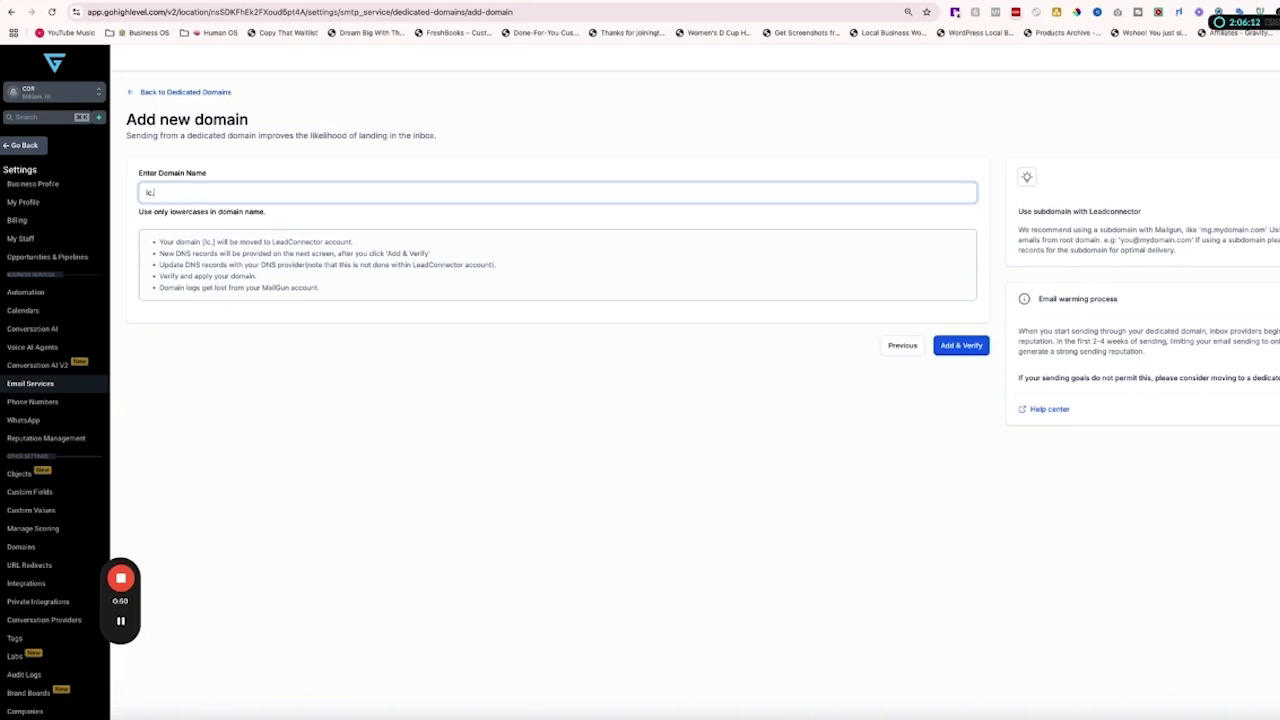
{"action": "key", "text": "BackSpace"}
{"action": "key", "text": "BackSpace"}
{"action": "key", "text": "BackSpace"}
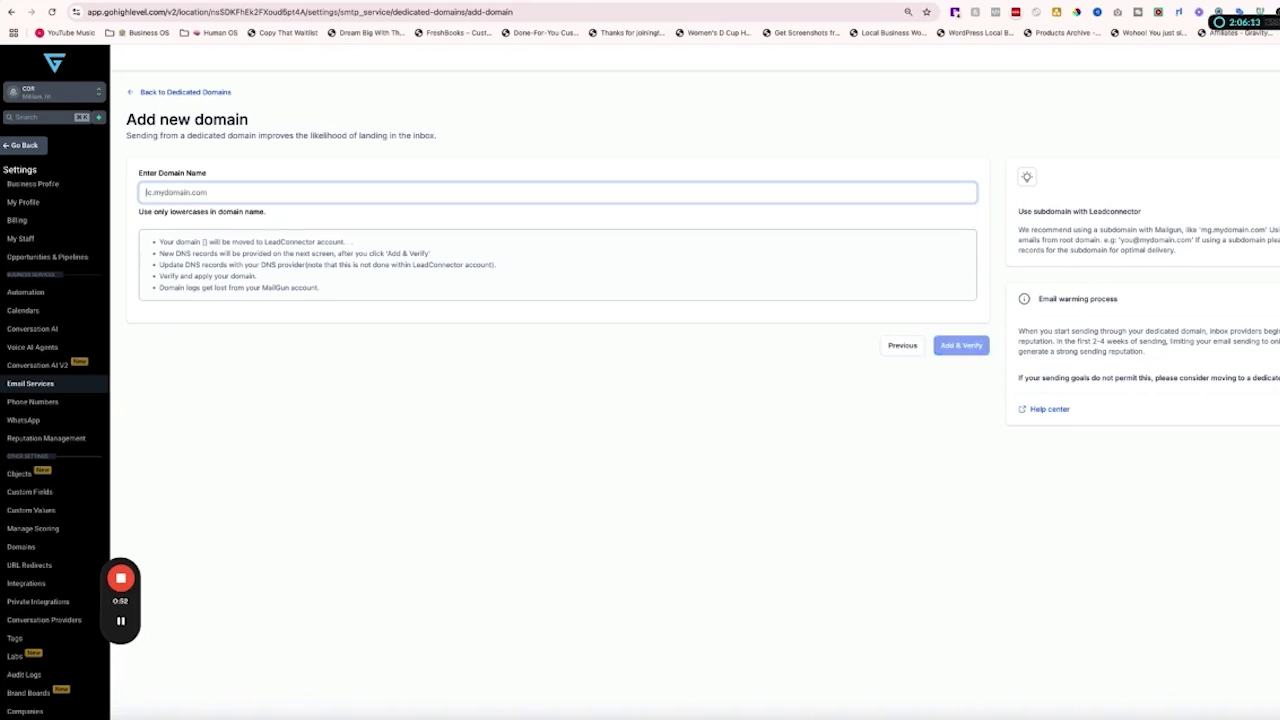
{"action": "type", "text": "enm"}
{"action": "key", "text": "BackSpace"}
{"action": "key", "text": "BackSpace"}
{"action": "type", "text": "mail"}
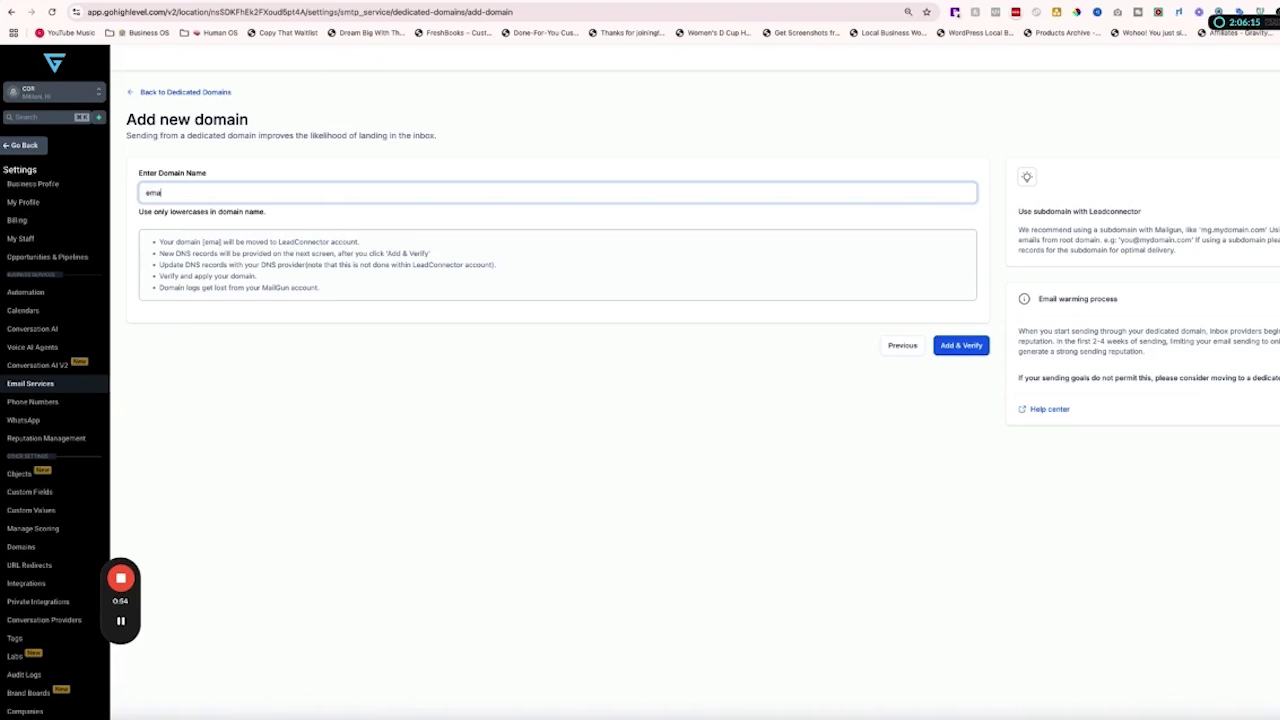
{"action": "key", "text": "BackSpace"}
{"action": "key", "text": "BackSpace"}
{"action": "key", "text": "BackSpace"}
{"action": "key", "text": "BackSpace"}
{"action": "key", "text": "BackSpace"}
{"action": "type", "text": "l"}
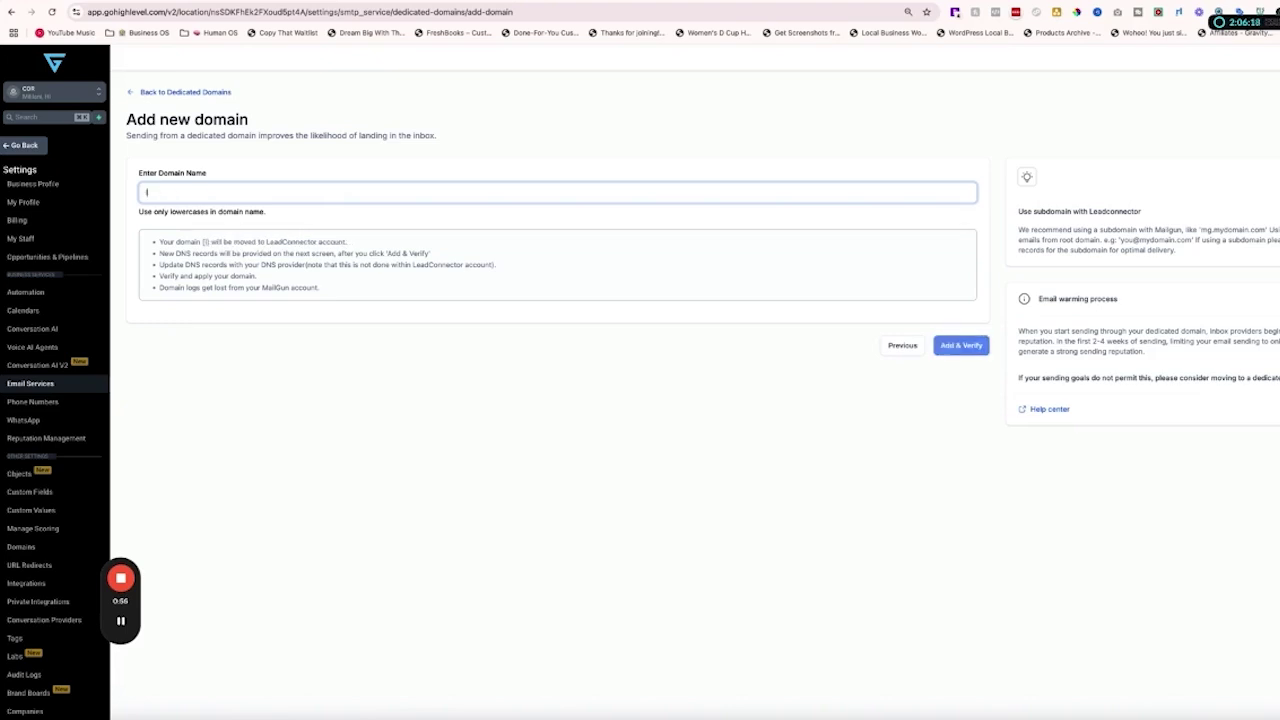
{"action": "type", "text": "c."}
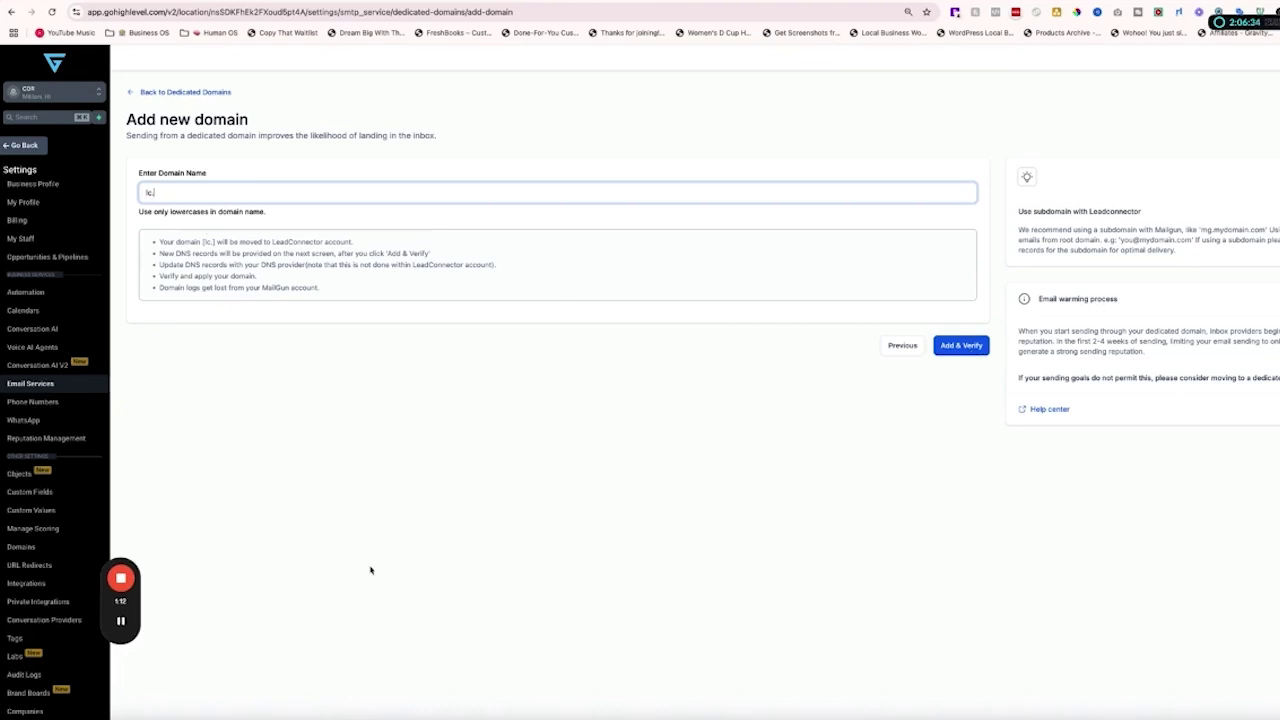
{"action": "left_click", "coordinate": [119, 622]}
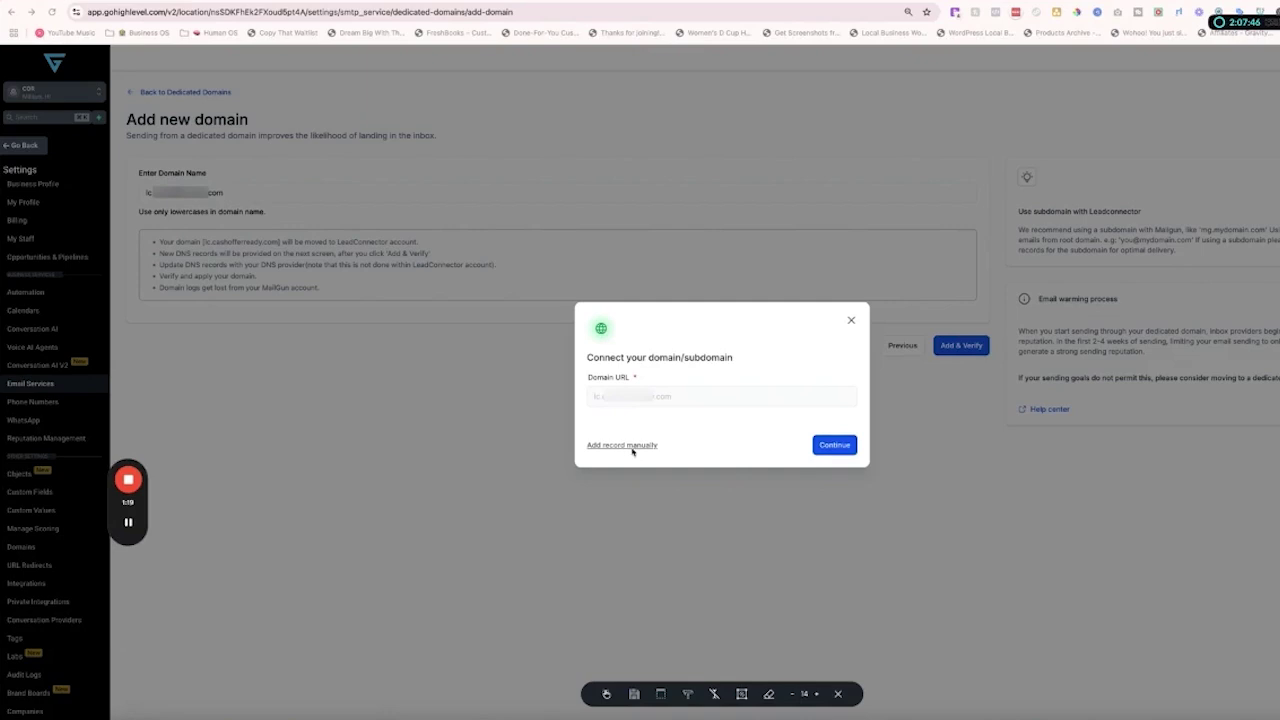
Continue connecting the lc subdomain with automatic provider detection and proceed to authorize the domain with Cloudflare
{"action": "left_click", "coordinate": [836, 447]}
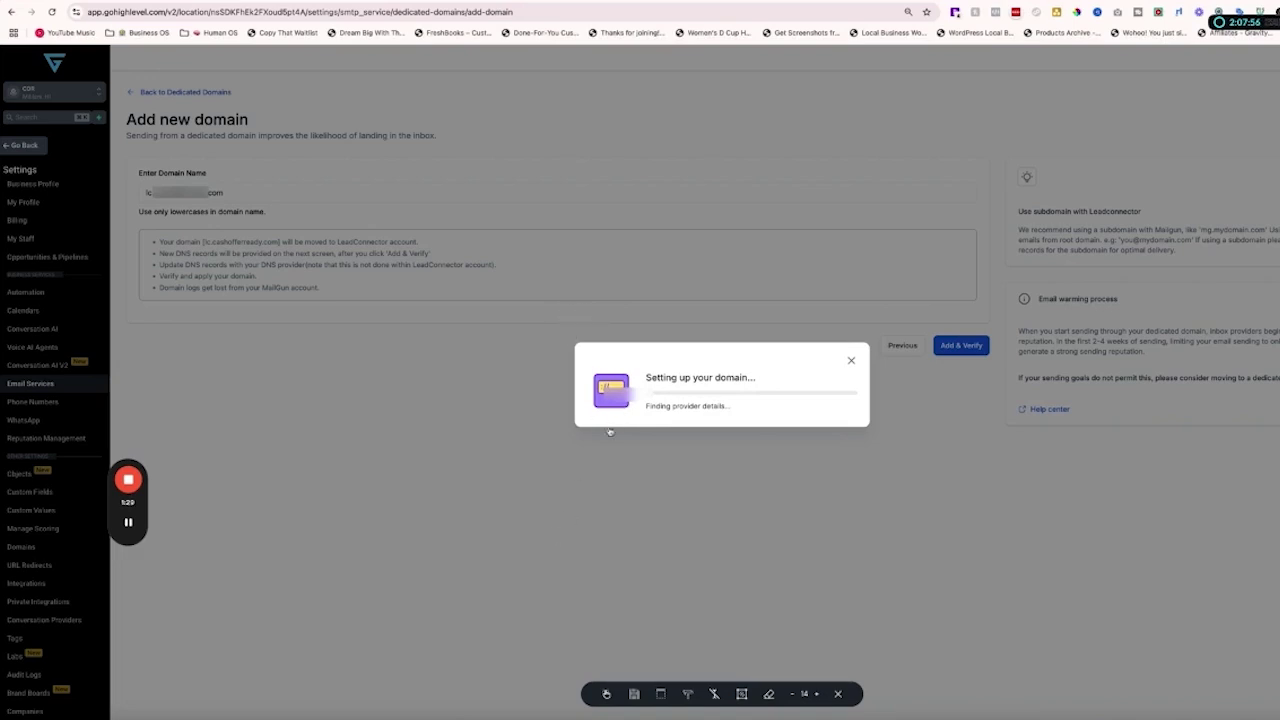
{"action": "mouse_move", "coordinate": [128, 522]}
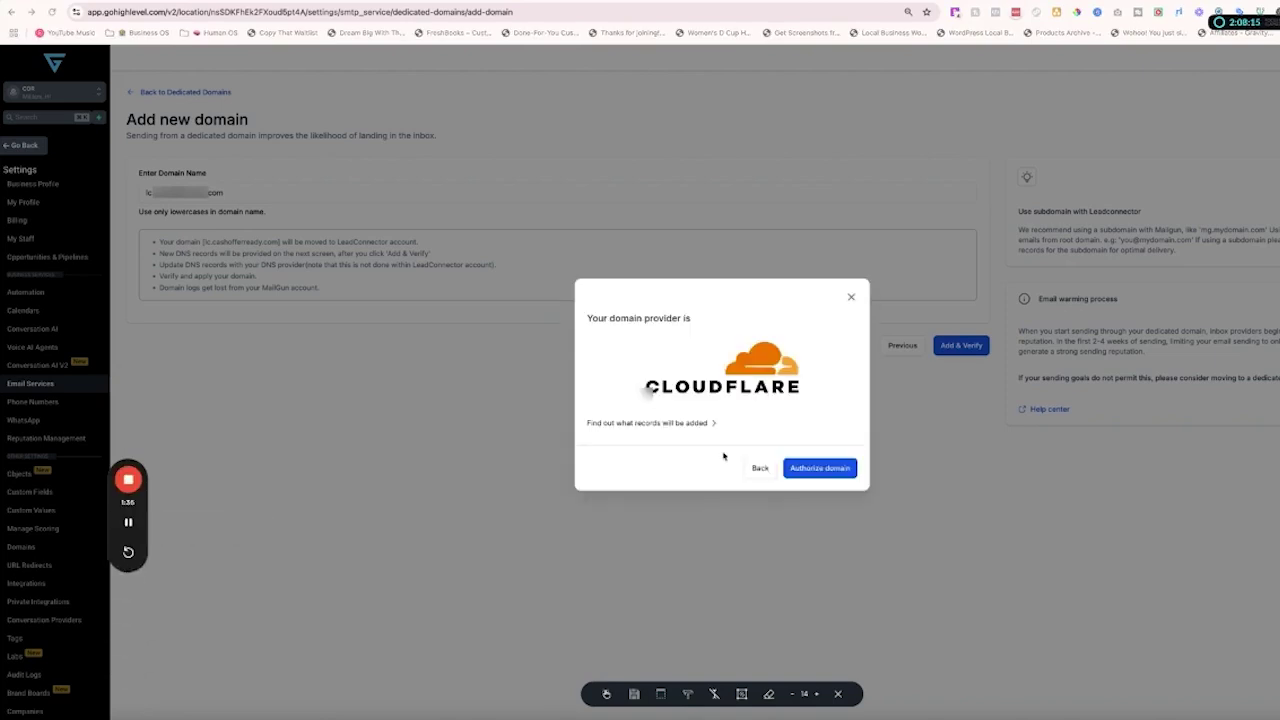
{"action": "left_click", "coordinate": [834, 470]}
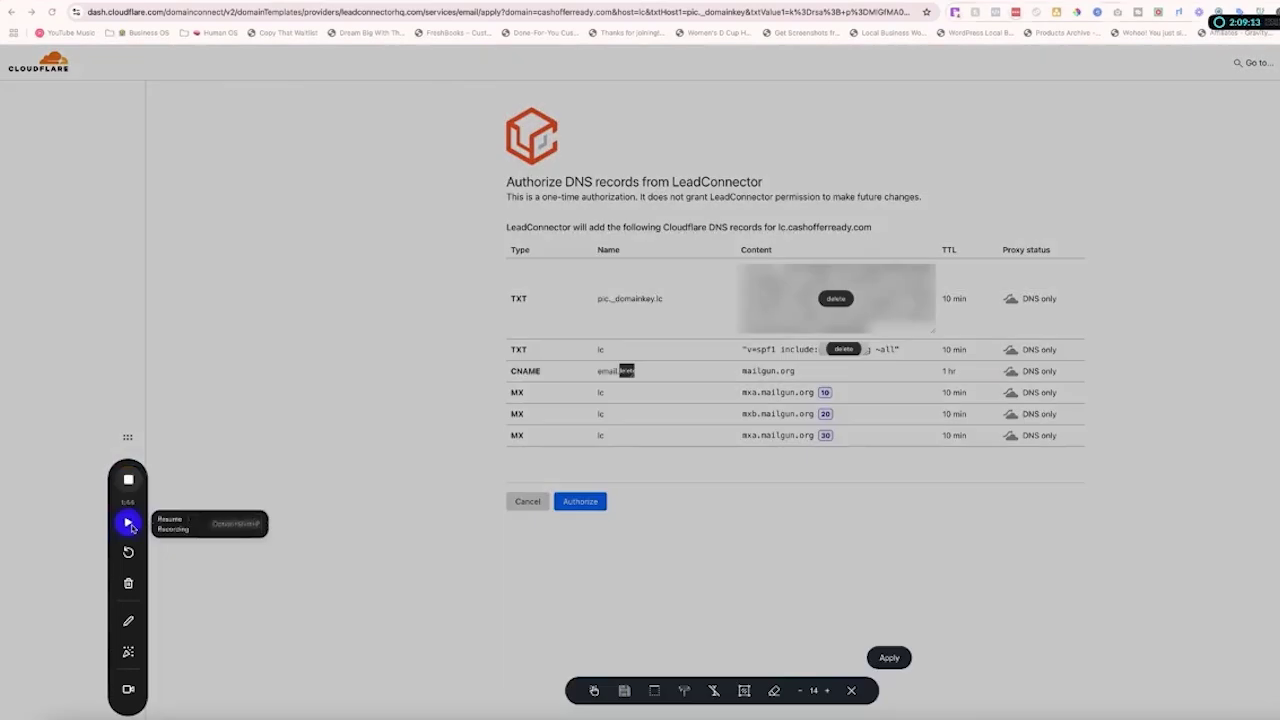
Review the TXT, CNAME and MX records listed for the lc subdomain in Cloudflare and authorize LeadConnector to add them
{"action": "left_click", "coordinate": [128, 523]}
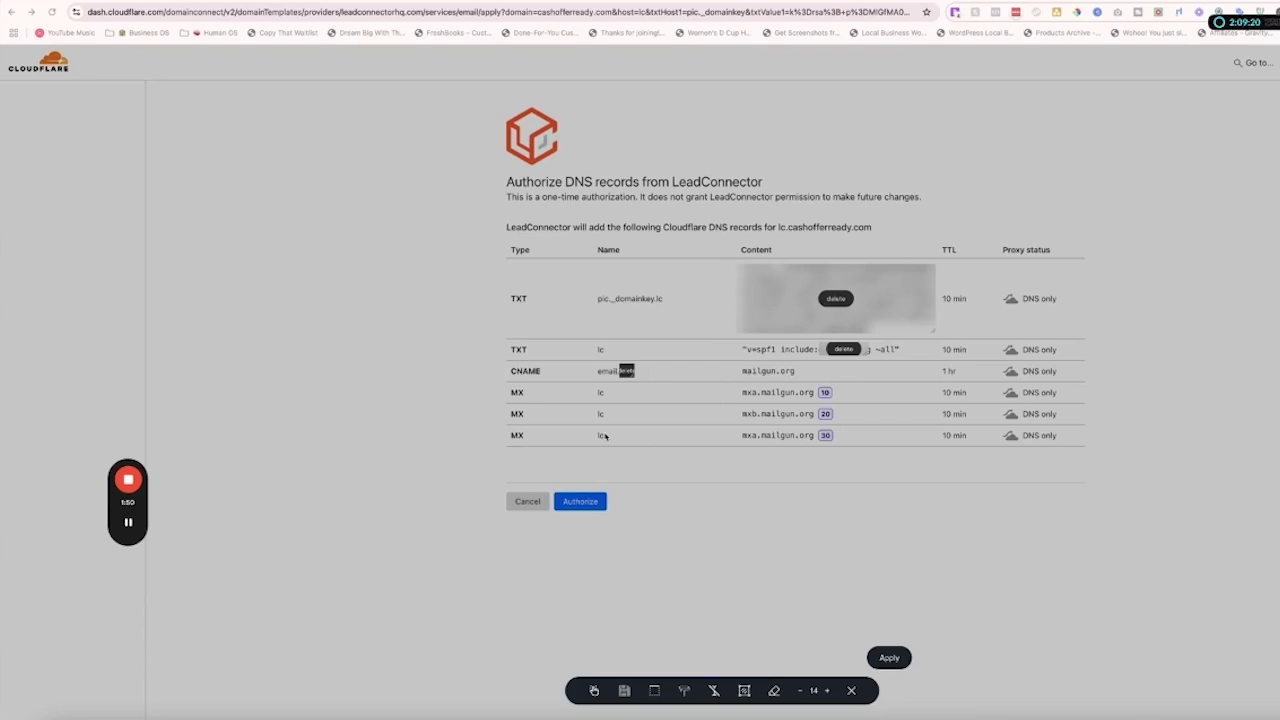
{"action": "scroll", "coordinate": [394, 344], "scroll_direction": "down", "scroll_amount": 1}
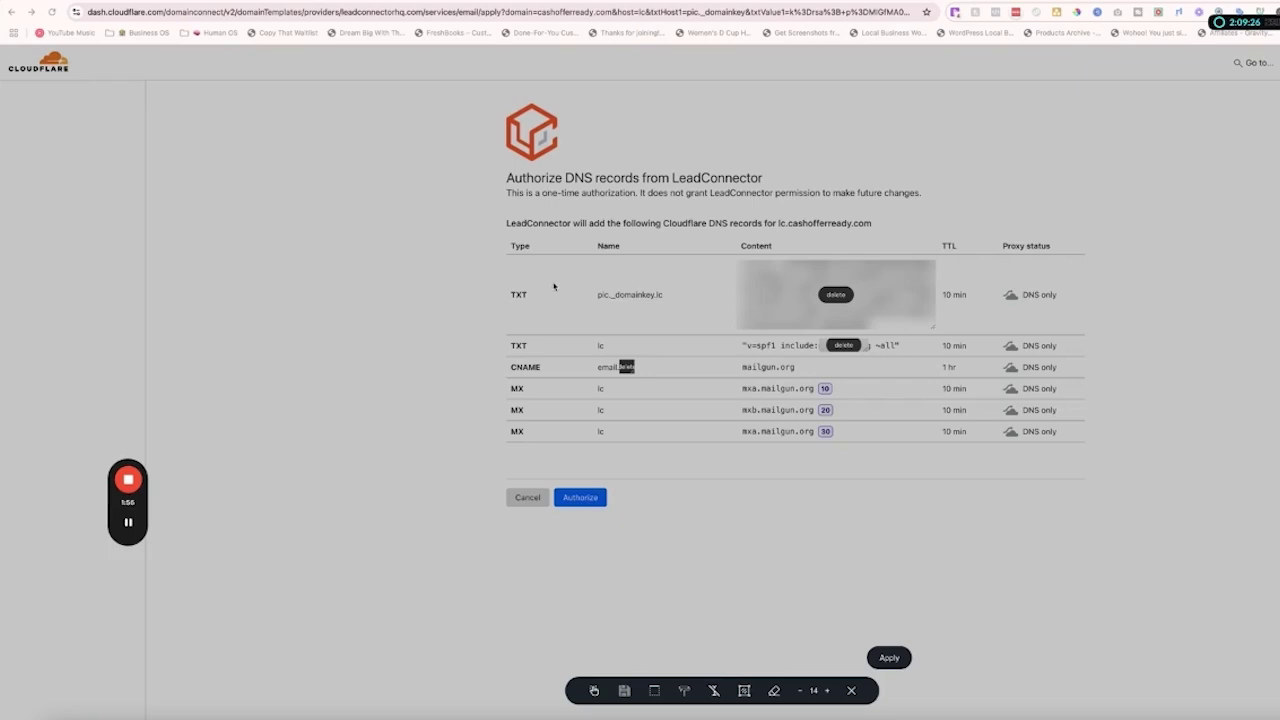
{"action": "scroll", "coordinate": [728, 371], "scroll_direction": "up", "scroll_amount": 1}
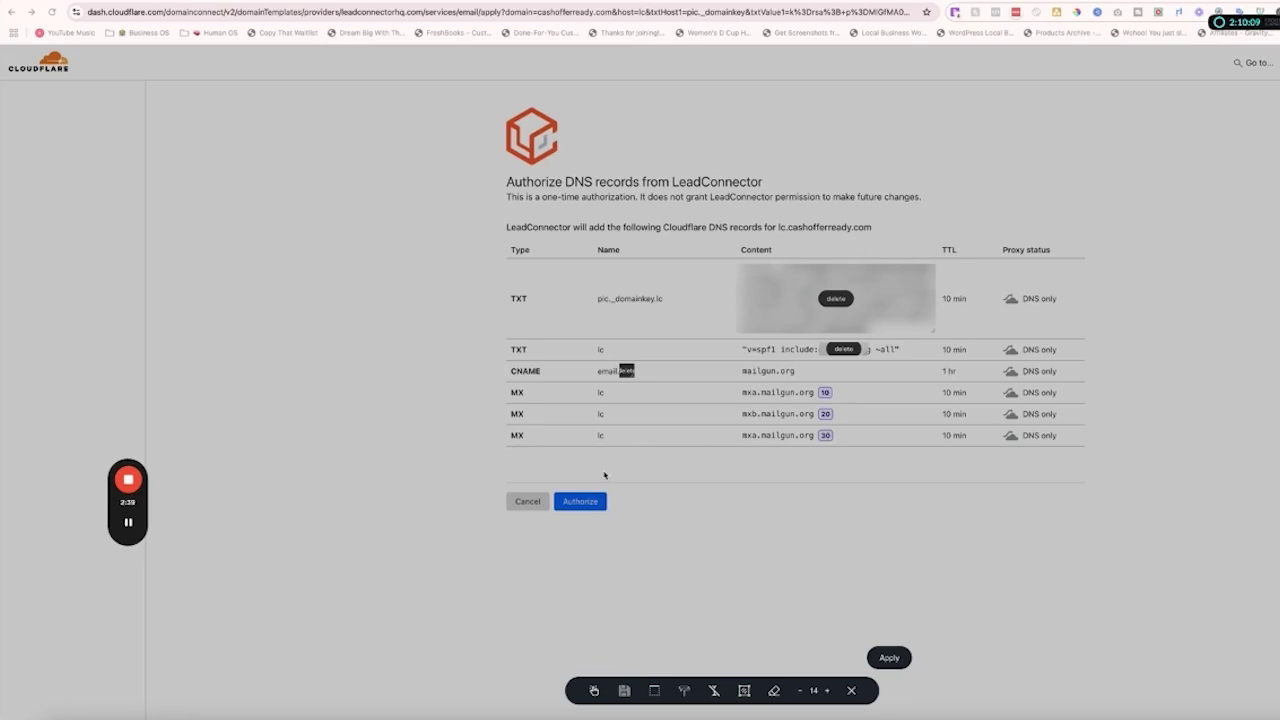
{"action": "left_click", "coordinate": [586, 503]}
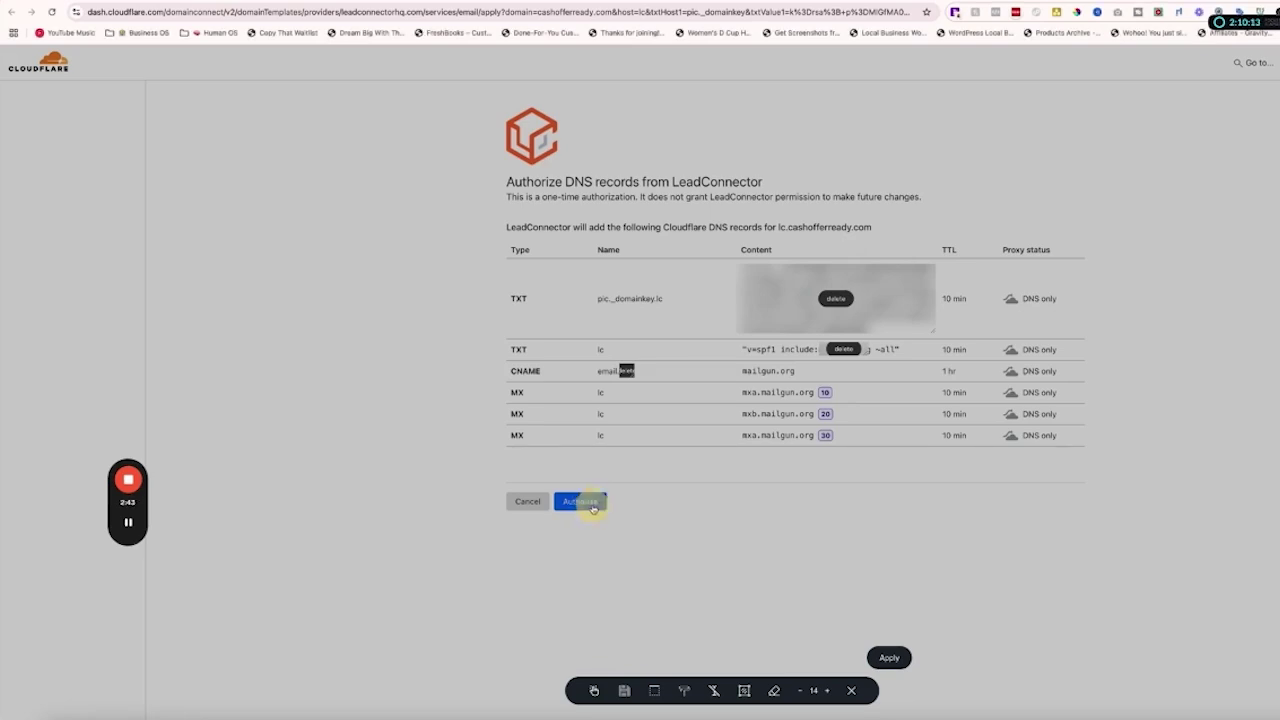
{"action": "left_click", "coordinate": [594, 504]}
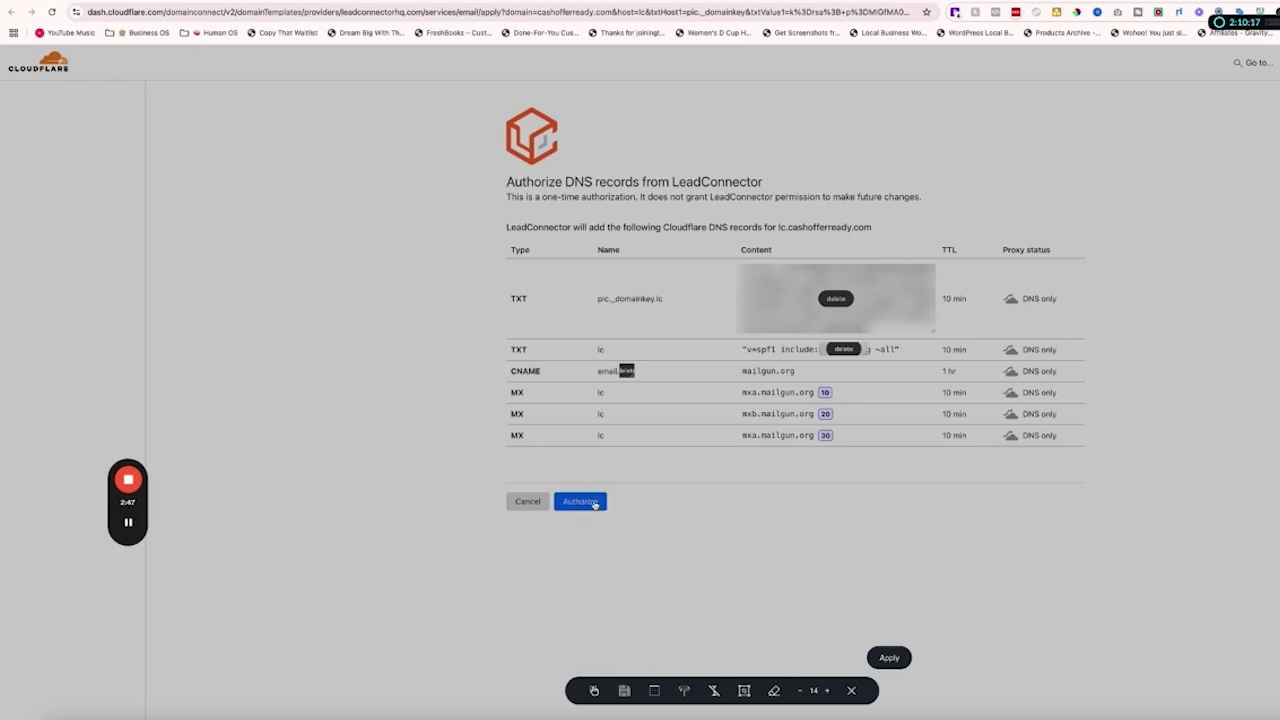
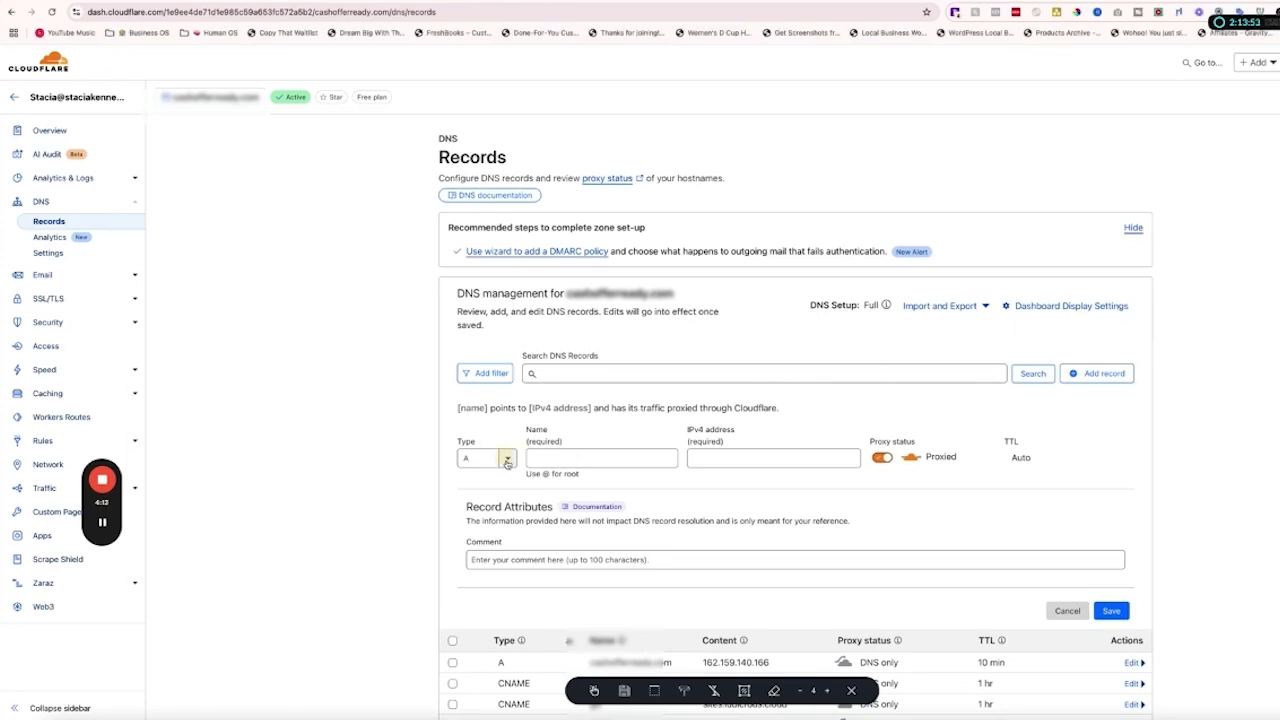
Set the type of the new DNS record in Cloudflare to TXT
{"action": "left_click", "coordinate": [507, 460]}
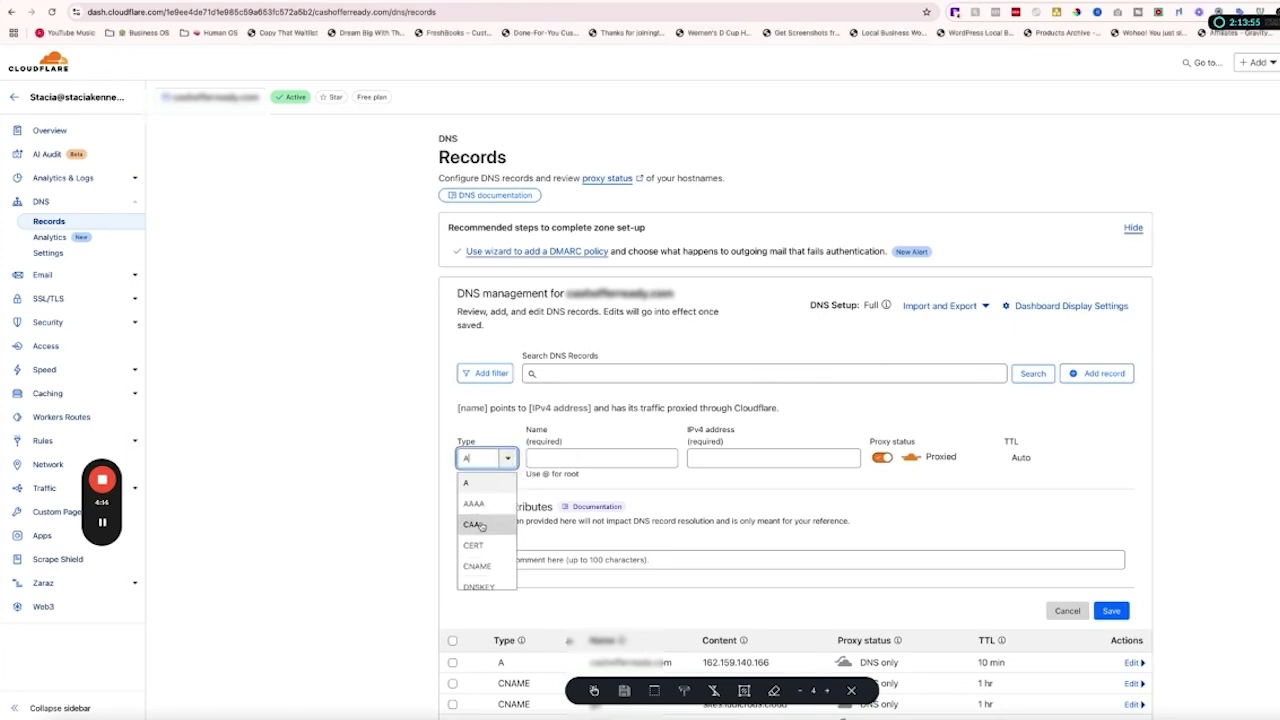
{"action": "scroll", "coordinate": [480, 540], "scroll_direction": "down", "scroll_amount": 3}
{"action": "scroll", "coordinate": [480, 547], "scroll_direction": "down", "scroll_amount": 3}
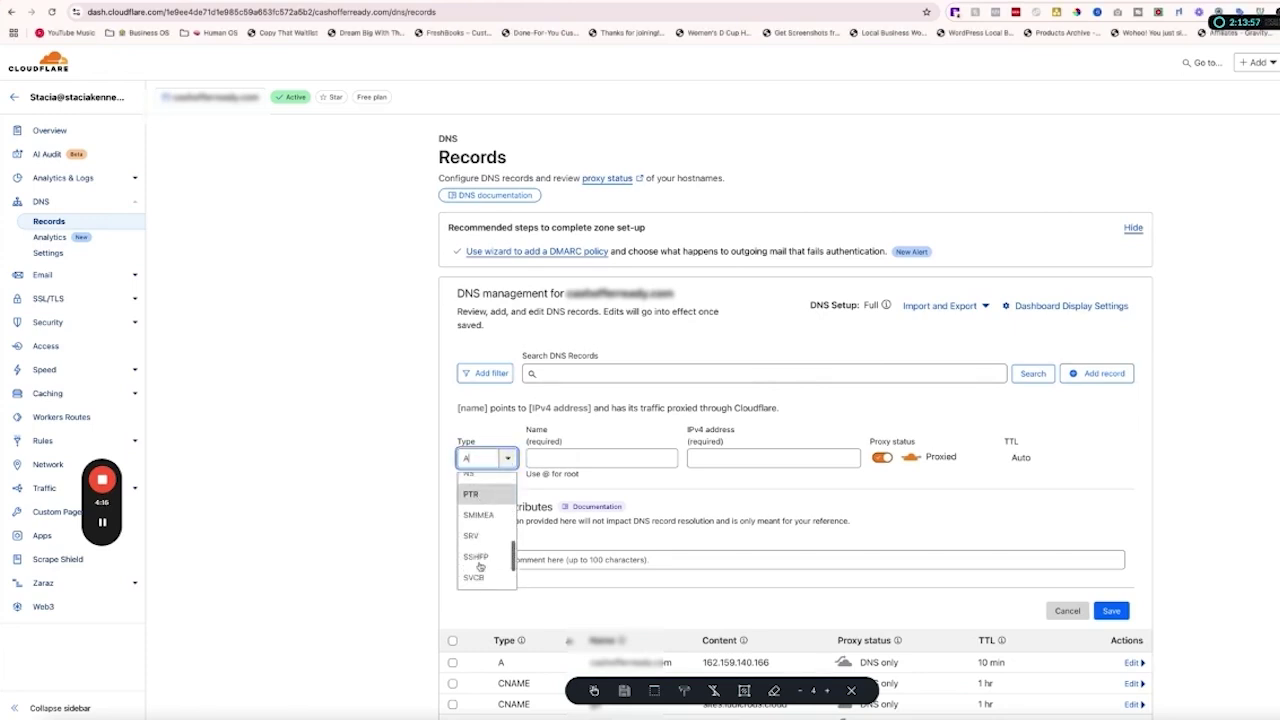
{"action": "left_click", "coordinate": [474, 567]}
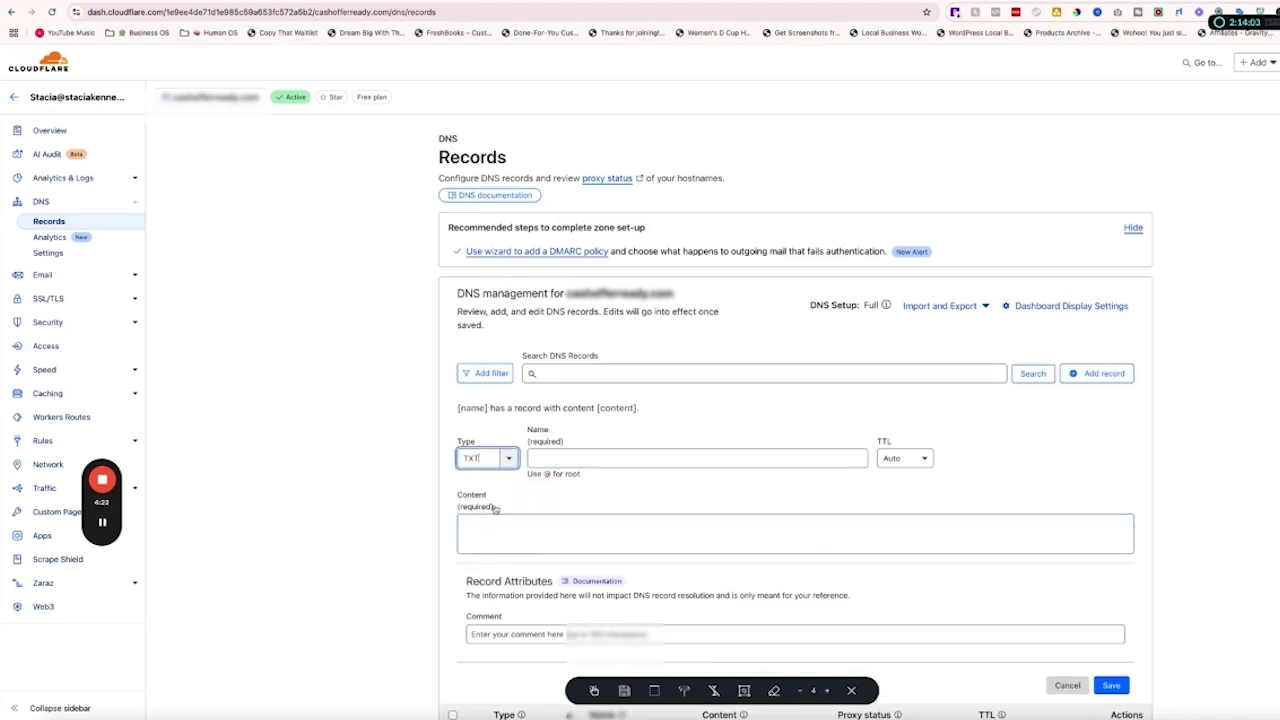
Switch to HighLevel, select the first TXT record's hostname pic._domainkey.lc, and return to the Name field of the Cloudflare record
{"action": "left_click", "coordinate": [128, 2]}
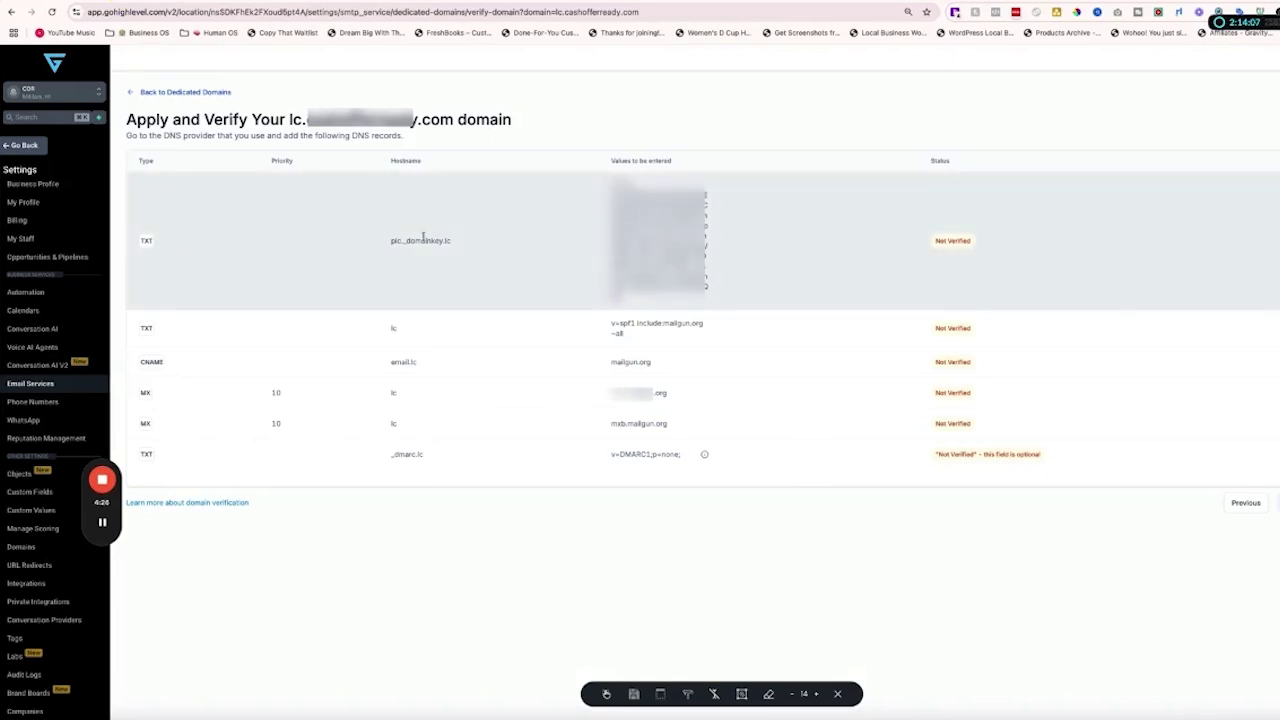
{"action": "left_click_drag", "start_coordinate": [453, 245], "coordinate": [391, 241]}
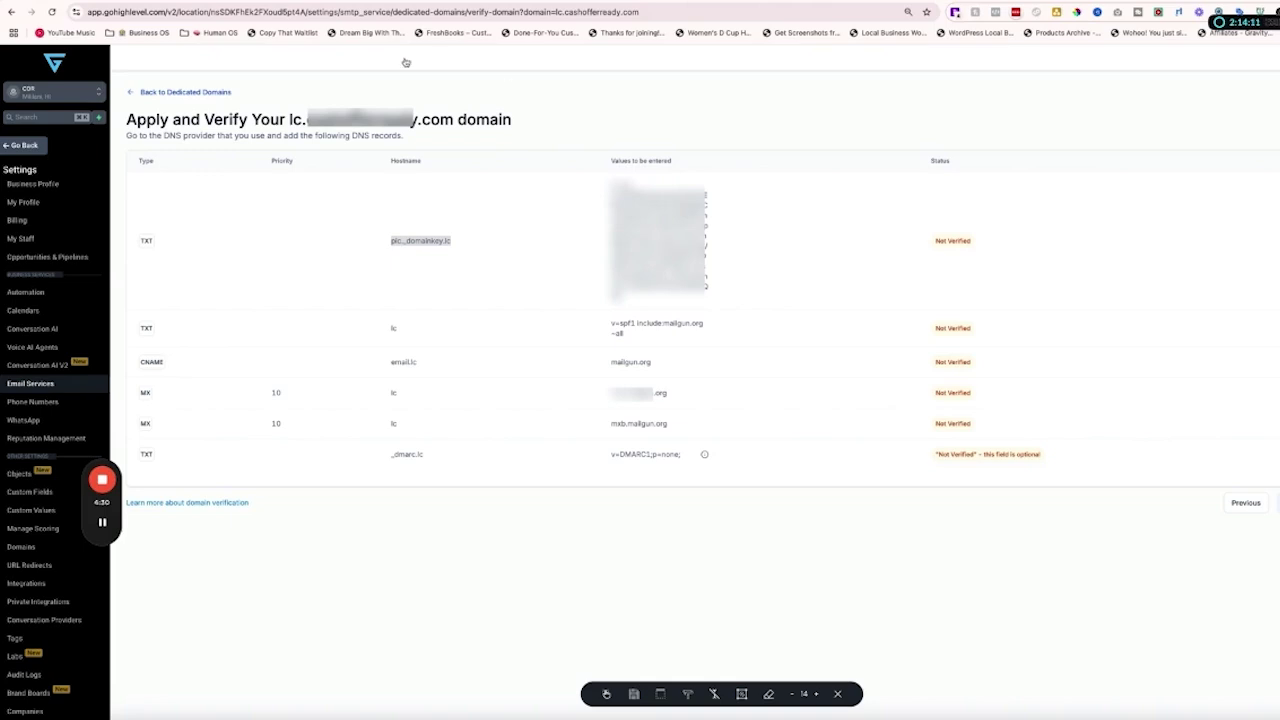
{"action": "left_click", "coordinate": [406, 2]}
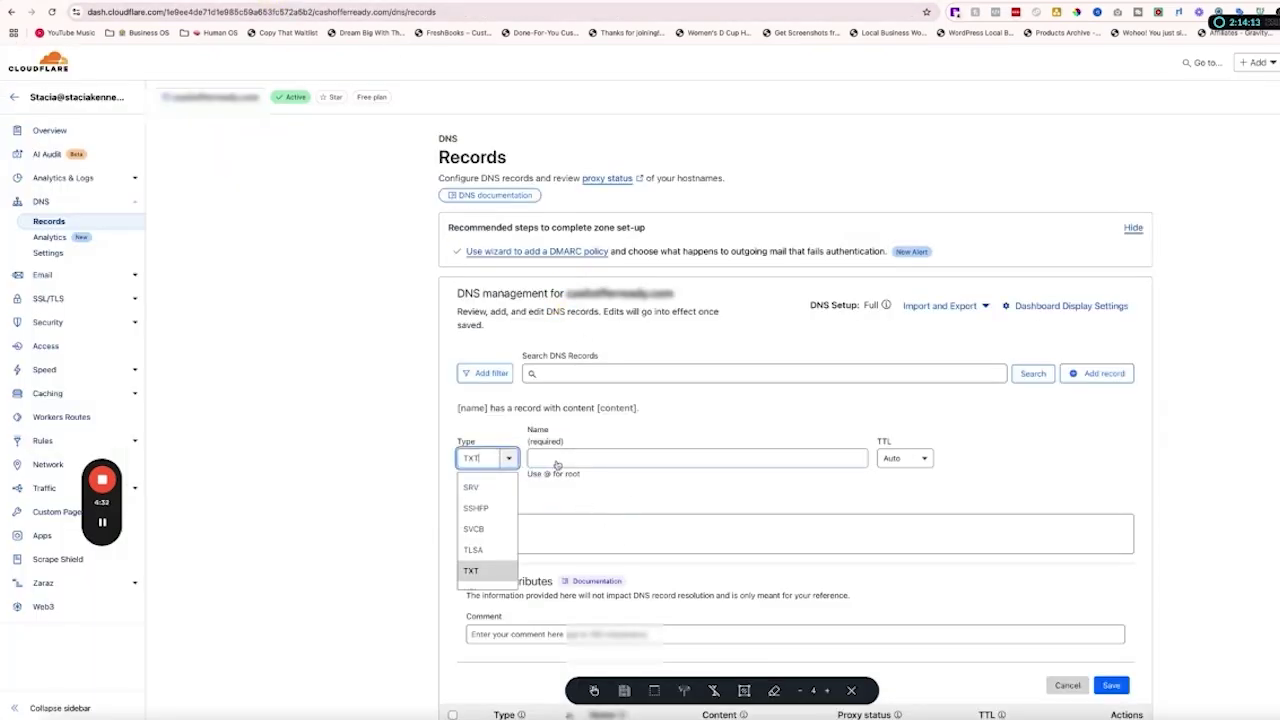
{"action": "left_click", "coordinate": [556, 462]}
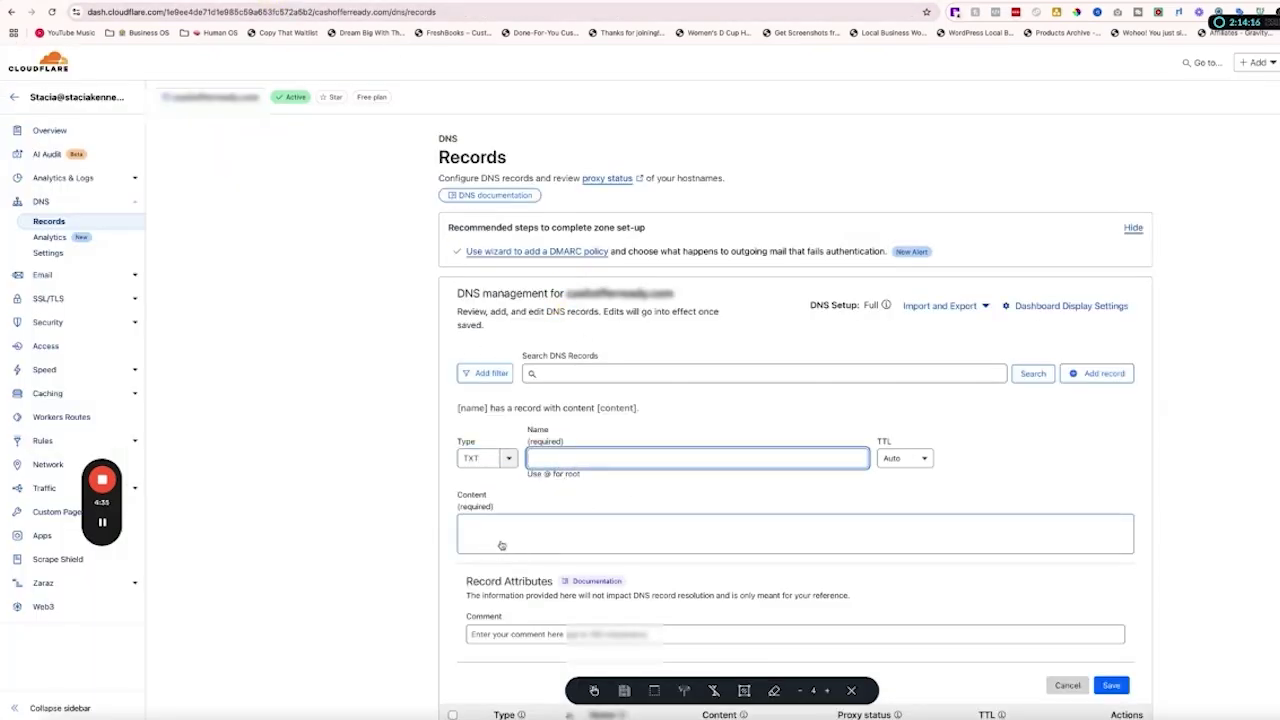
Compare the Cloudflare record's Name and Content fields with the hostname and value listed on HighLevel's verification page
{"action": "scroll", "coordinate": [374, 209], "scroll_direction": "down", "scroll_amount": 1}
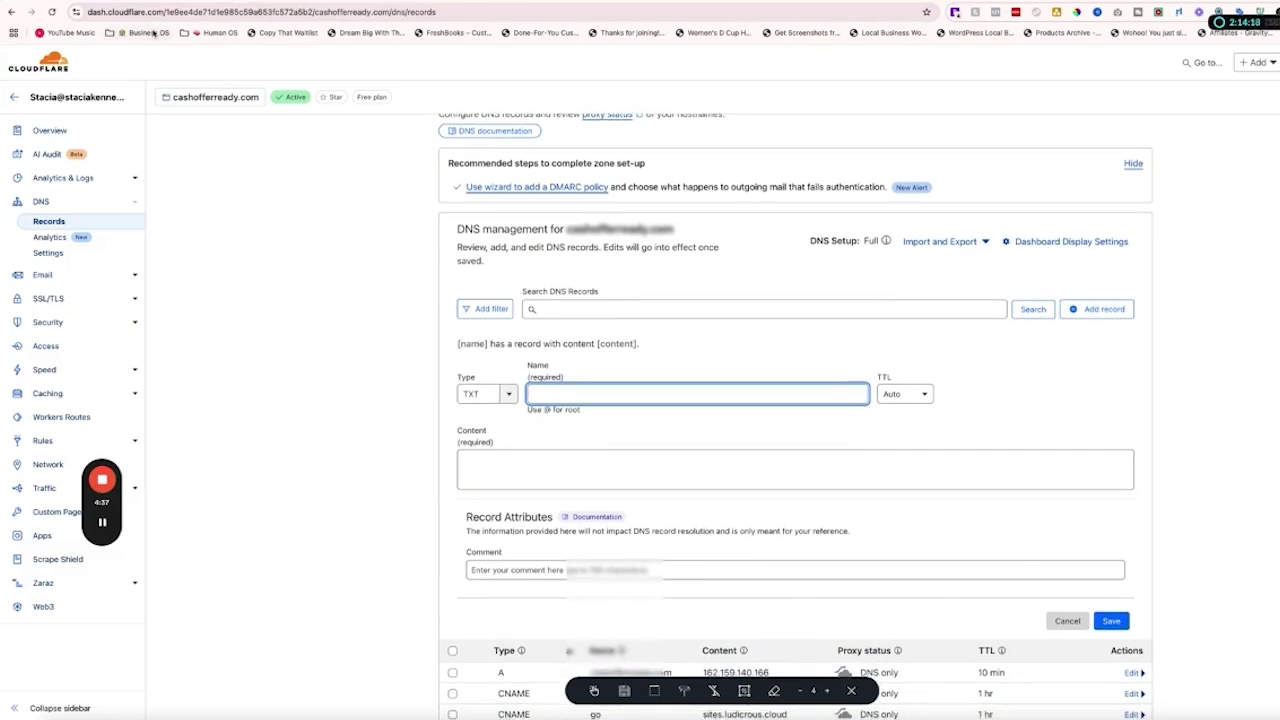
{"action": "left_click", "coordinate": [150, 2]}
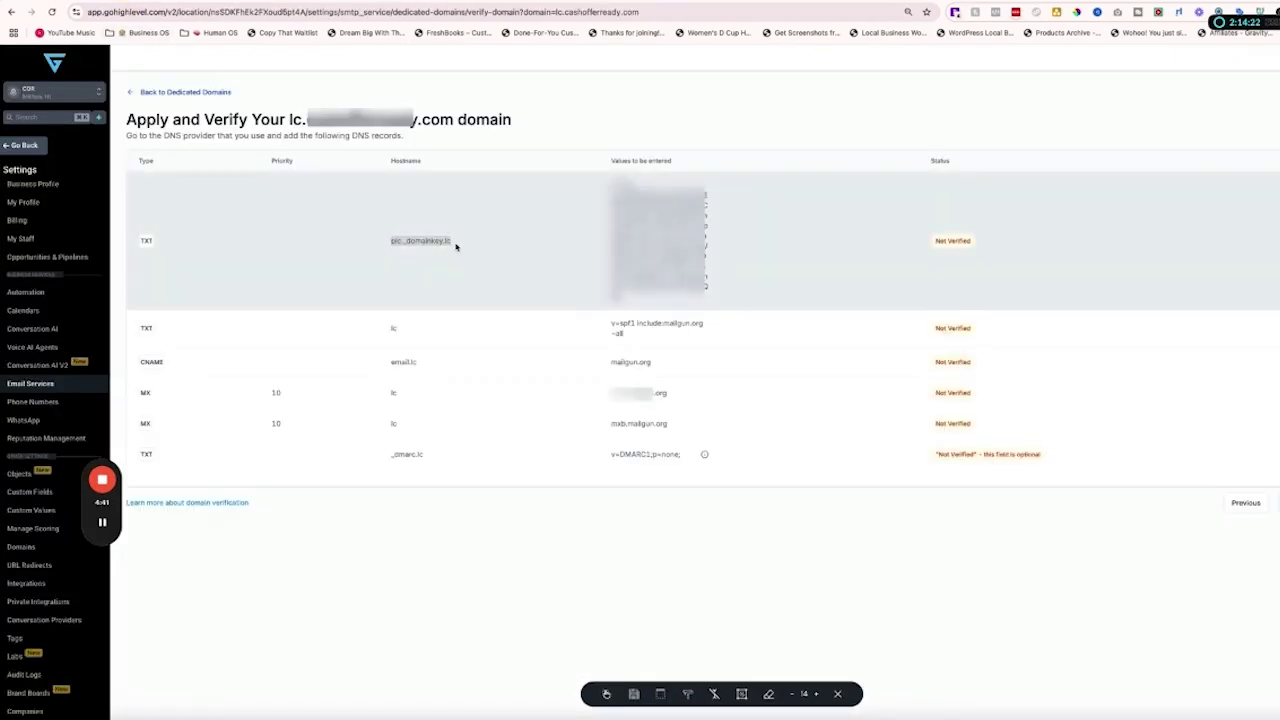
{"action": "key", "text": "ctrl+Tab"}
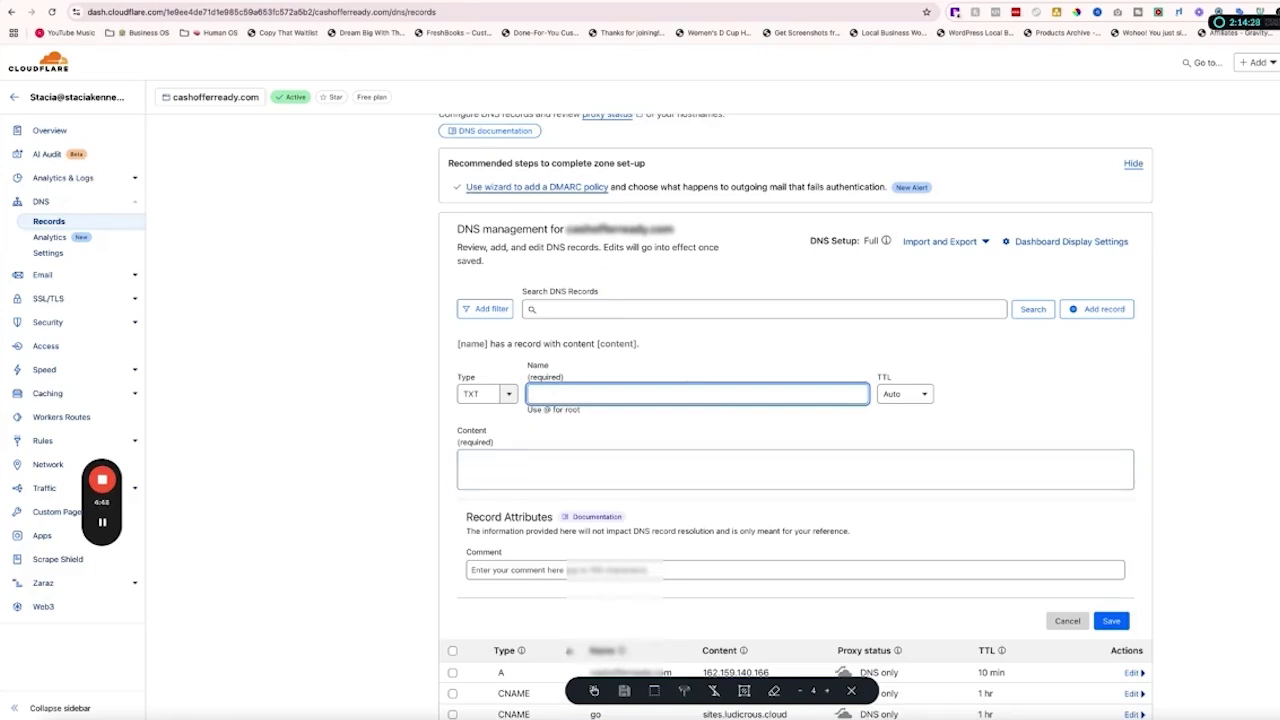
Return to HighLevel's domain verification page and verify the DNS records of the lc subdomain
{"action": "key", "text": "ctrl+shift+Tab"}
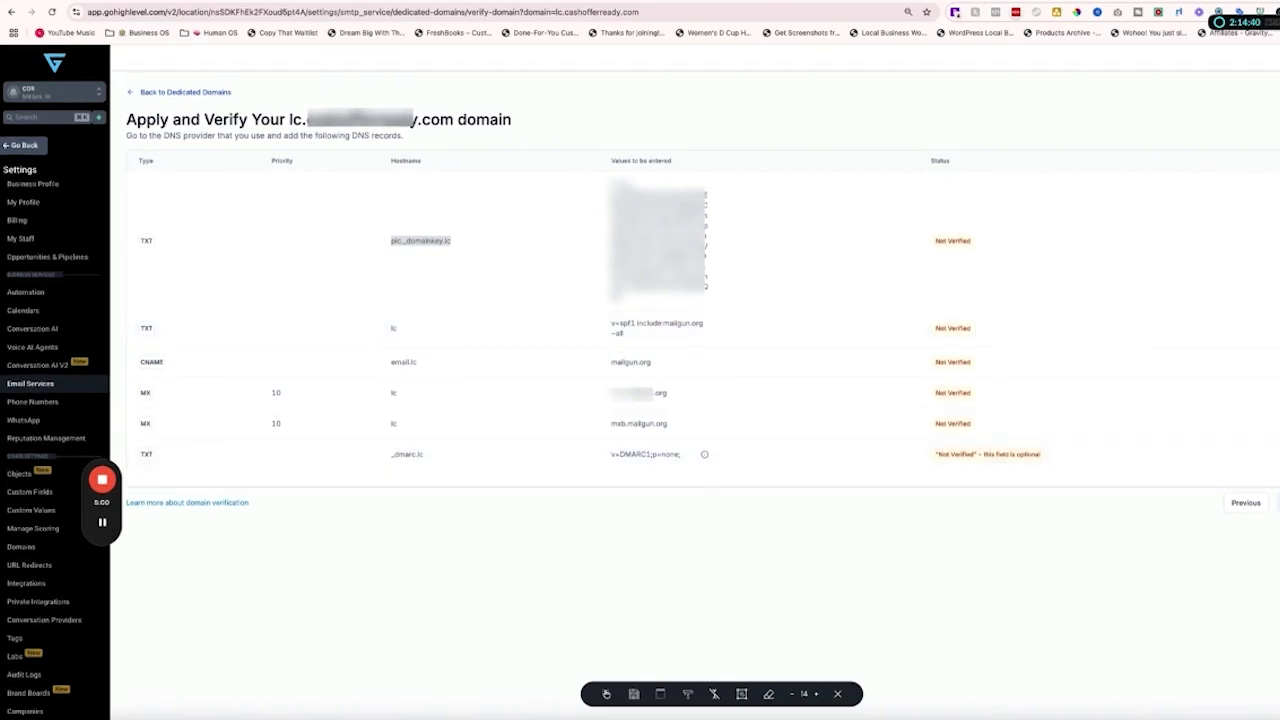
{"action": "left_click", "coordinate": [1279, 503]}
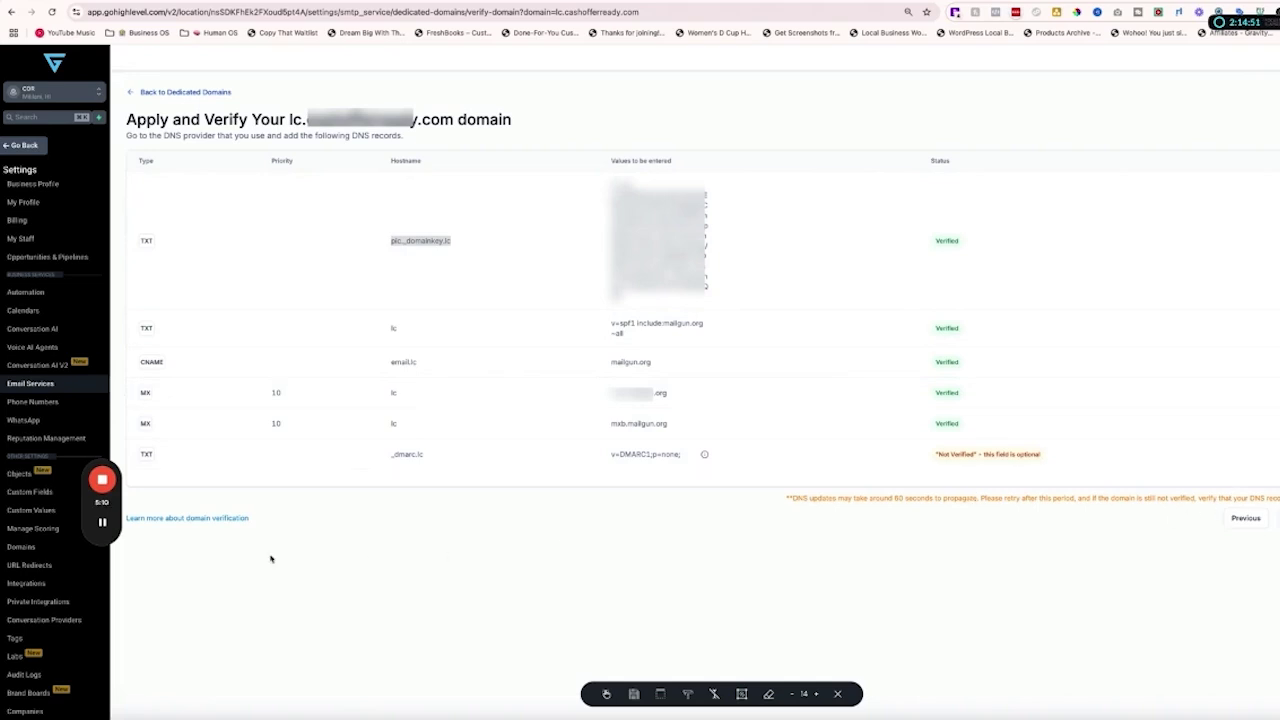
Switch to Cloudflare's DMARC Management and add the default _dmarc TXT record with policy p=none
{"action": "mouse_move", "coordinate": [103, 524]}
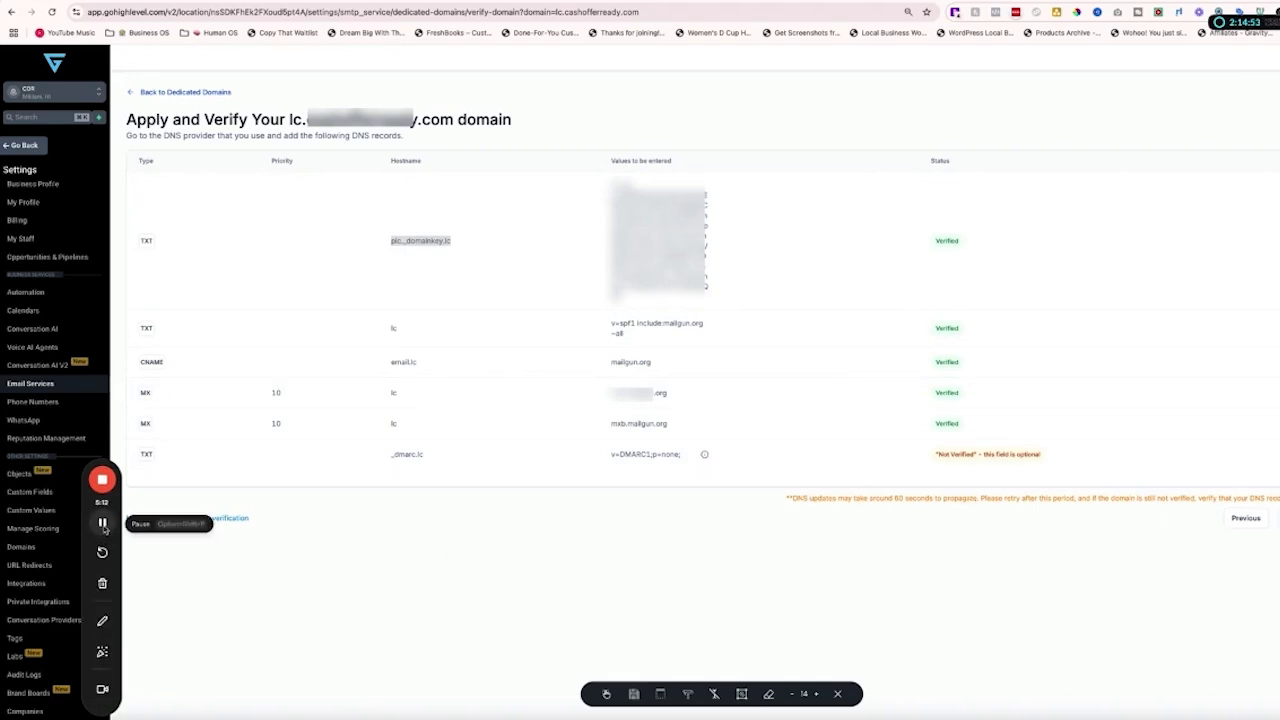
{"action": "left_click", "coordinate": [103, 524]}
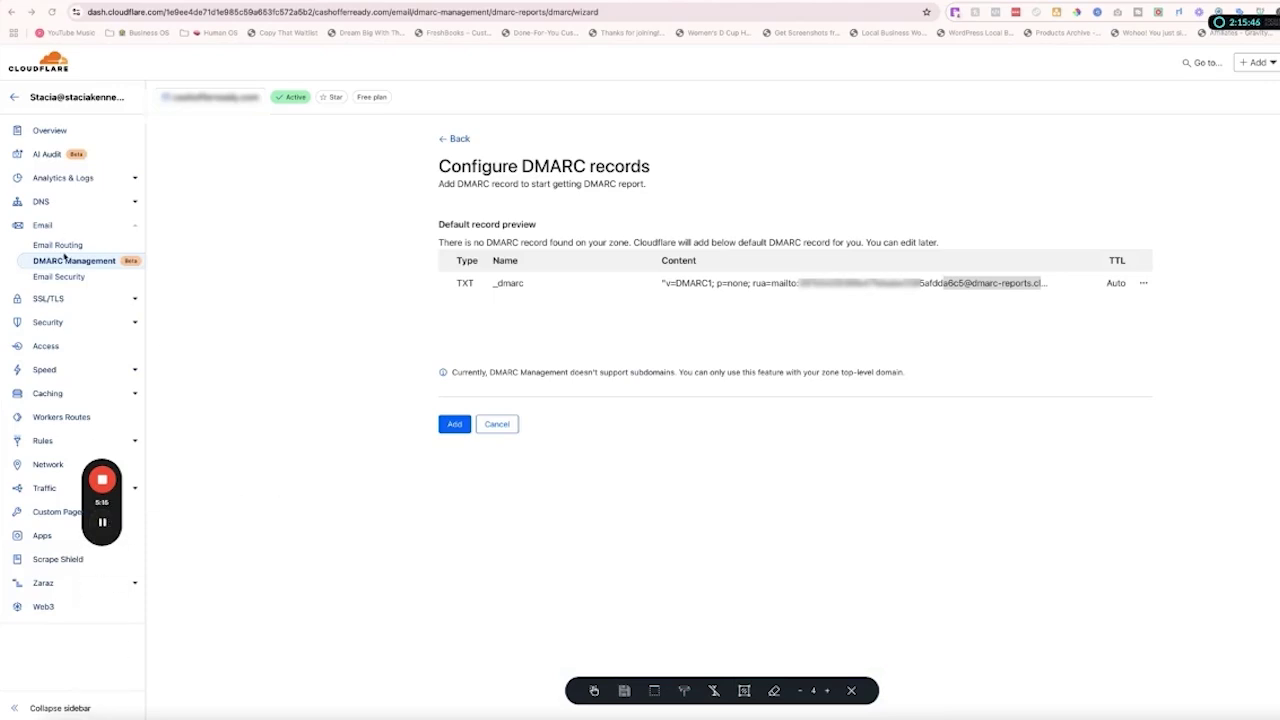
{"action": "left_click", "coordinate": [452, 425]}
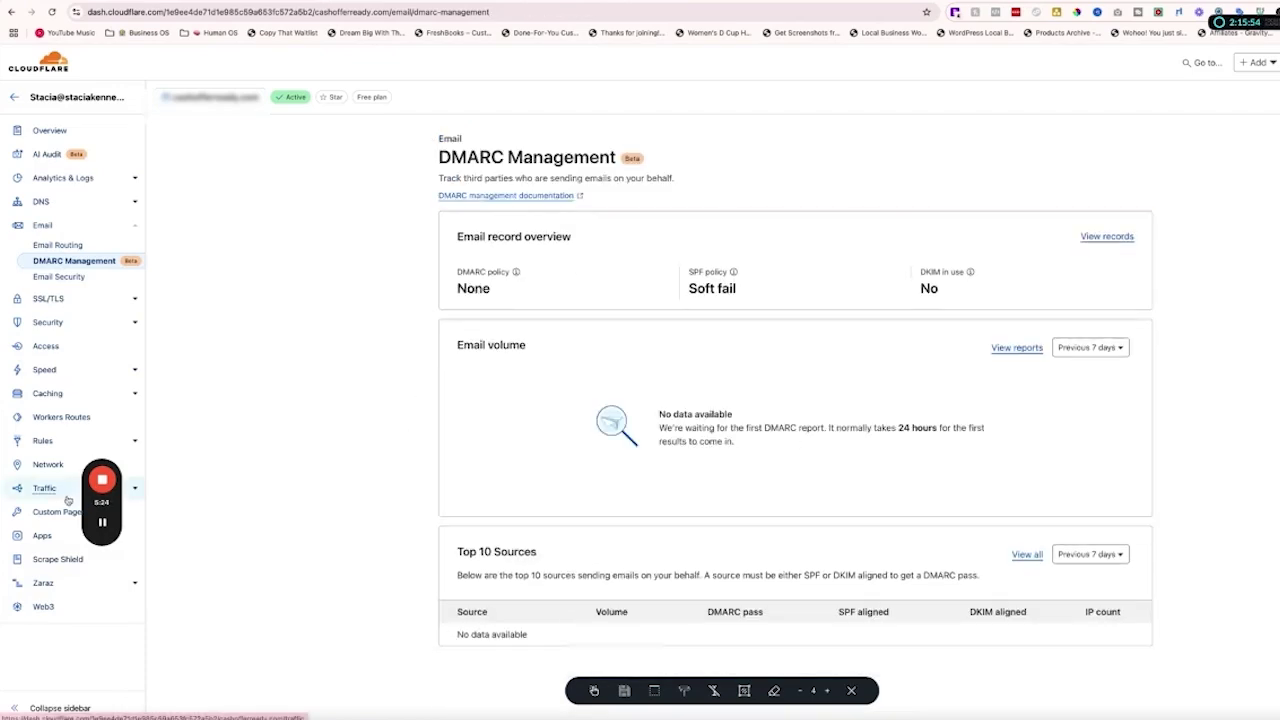
Switch to HighLevel and check the lc subdomain's status, SSL and shared IP on the Dedicated domain page
{"action": "mouse_move", "coordinate": [102, 495]}
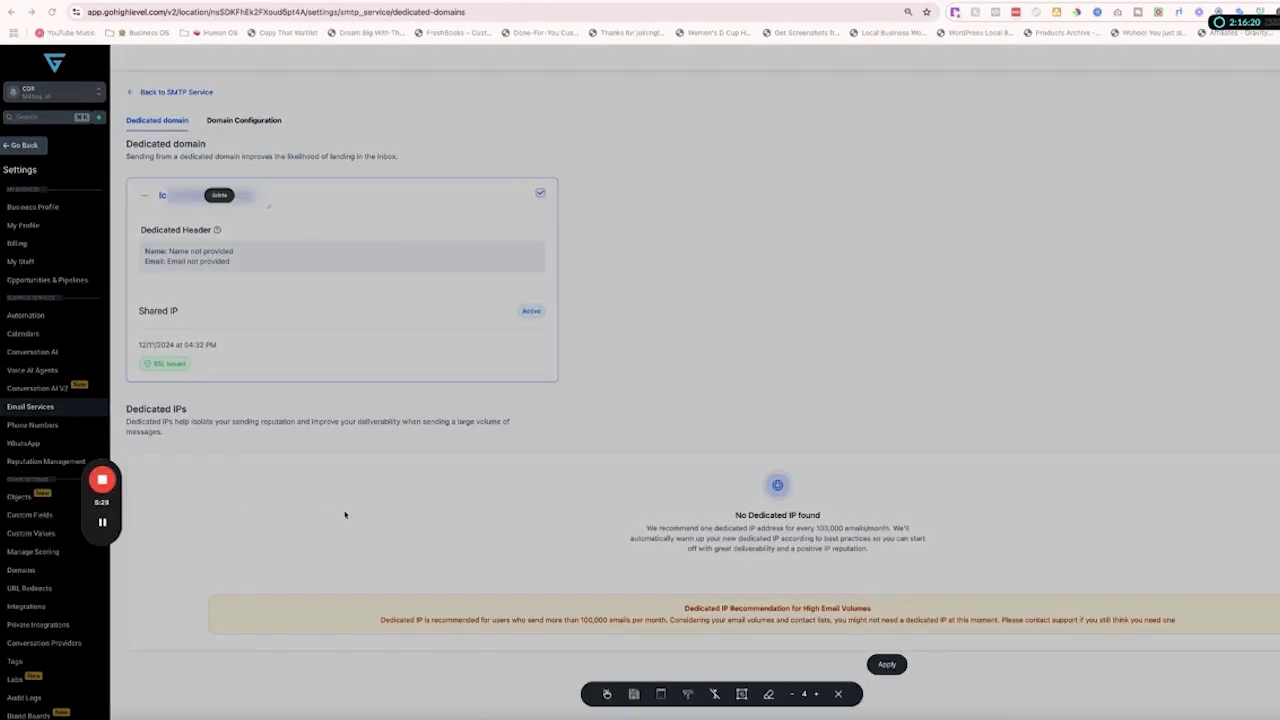
{"action": "left_click", "coordinate": [345, 515]}
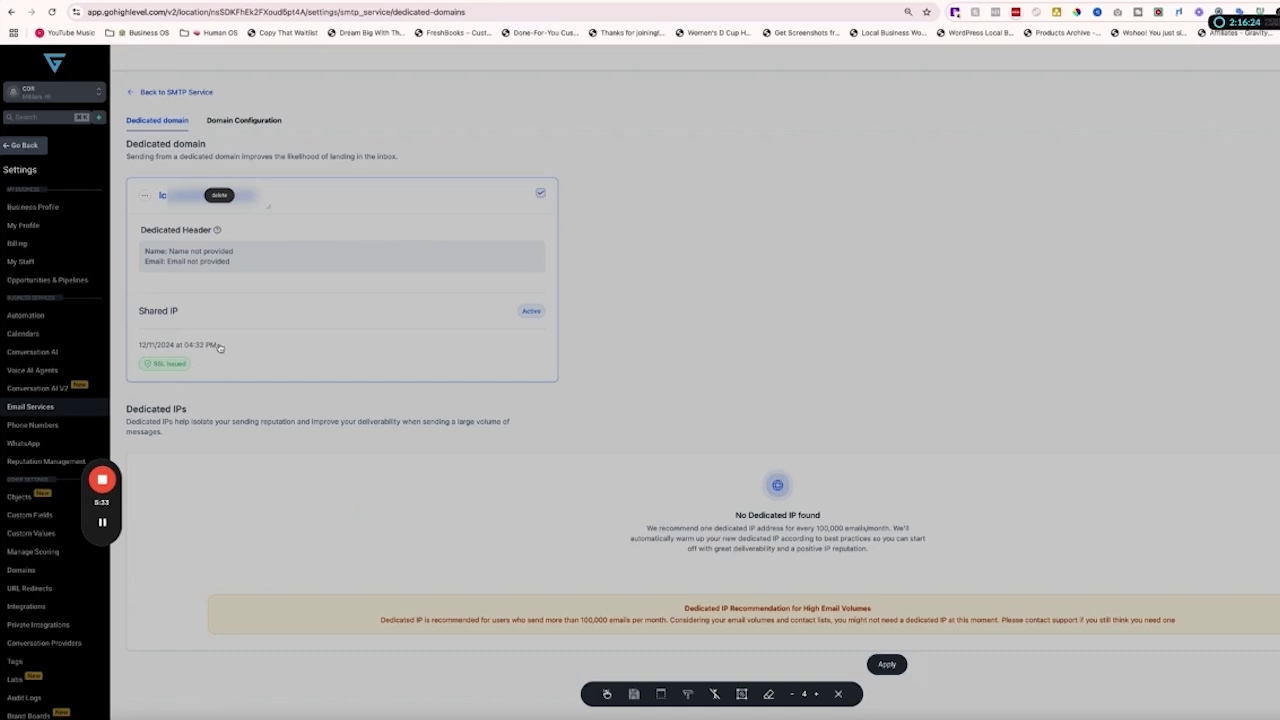
{"action": "scroll", "coordinate": [360, 265], "scroll_direction": "down", "scroll_amount": 1}
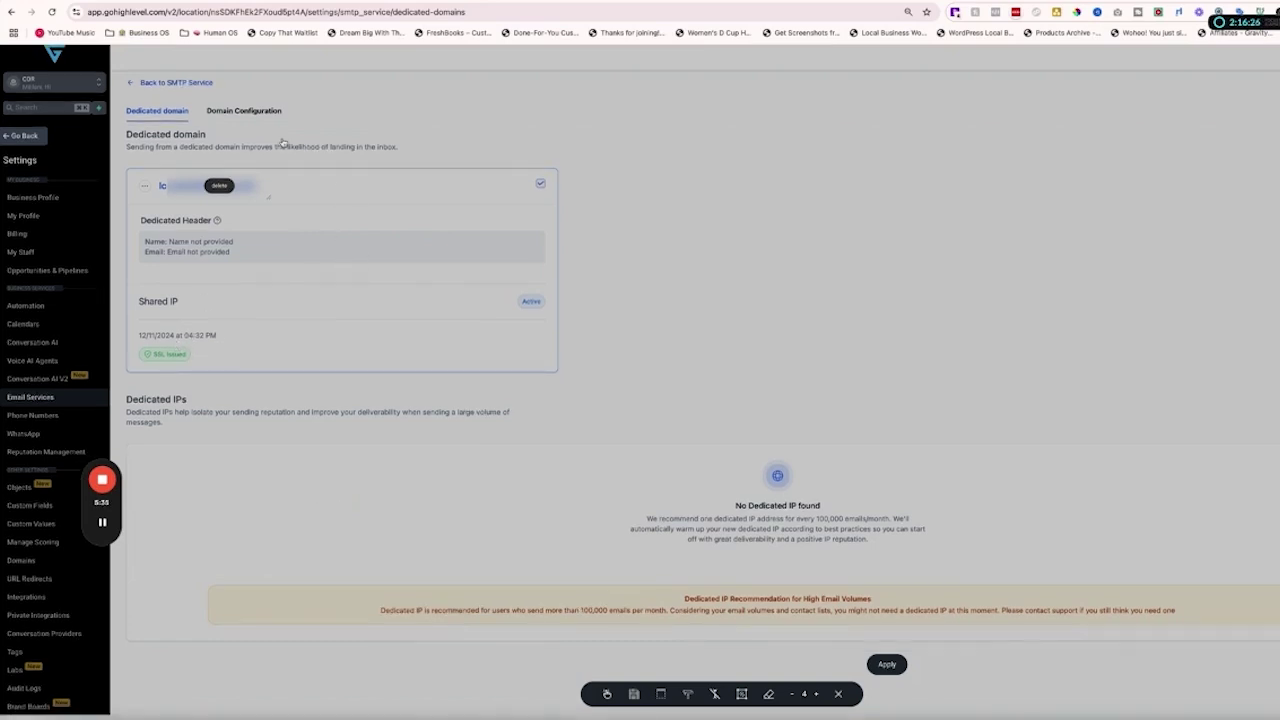
{"action": "scroll", "coordinate": [268, 426], "scroll_direction": "up", "scroll_amount": 1}
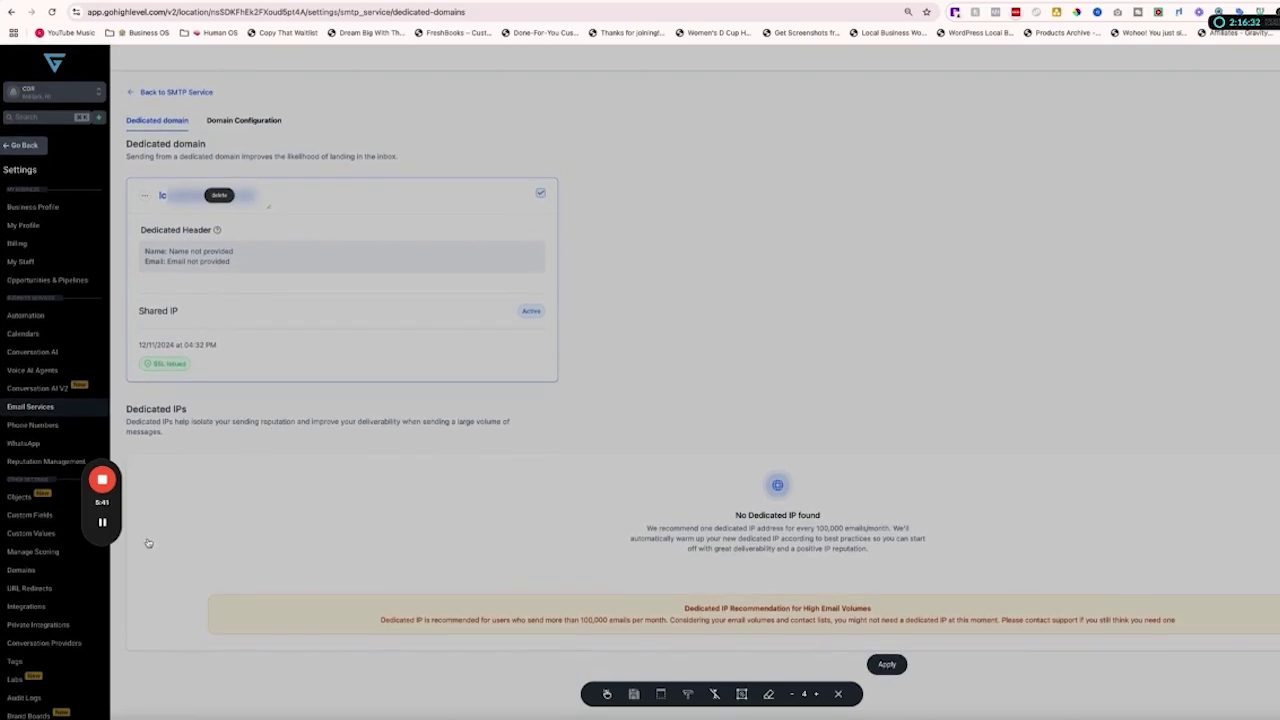
{"action": "mouse_move", "coordinate": [112, 540]}
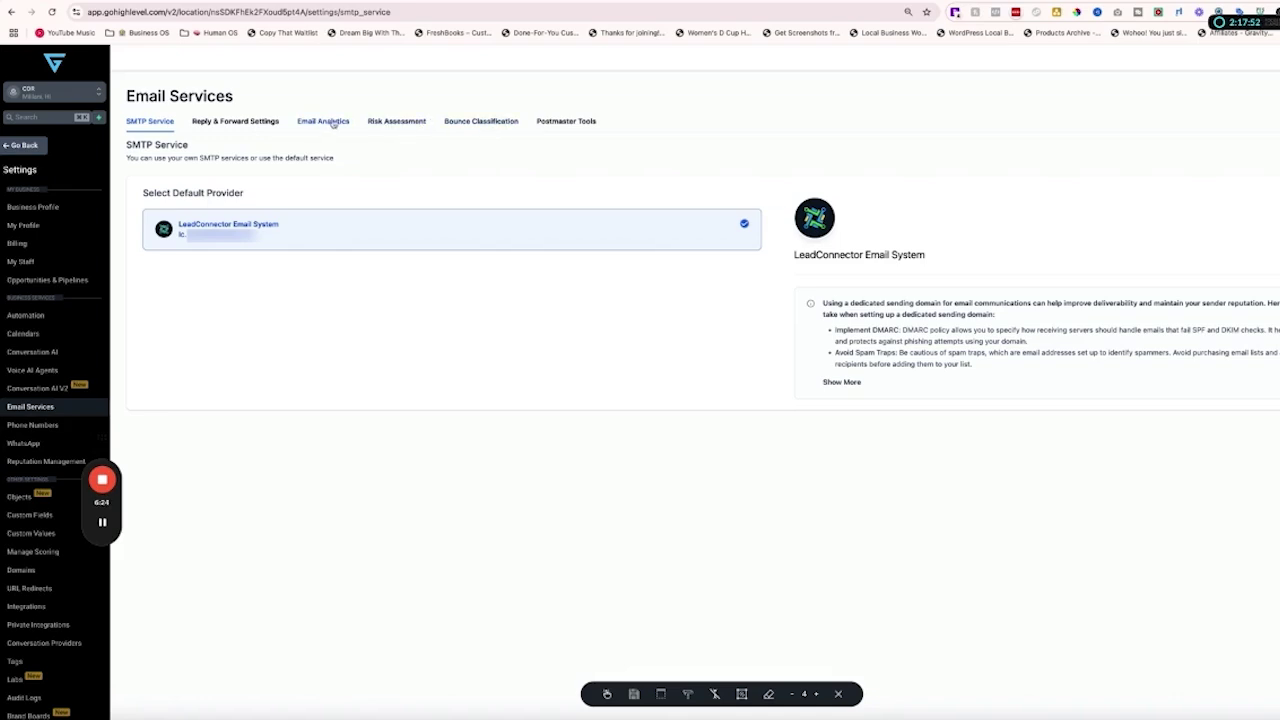
View the Google Postmaster Tool connection and dedicated sending domain in Email Services' Postmaster Tools, and return to SMTP Service
{"action": "left_click", "coordinate": [576, 121]}
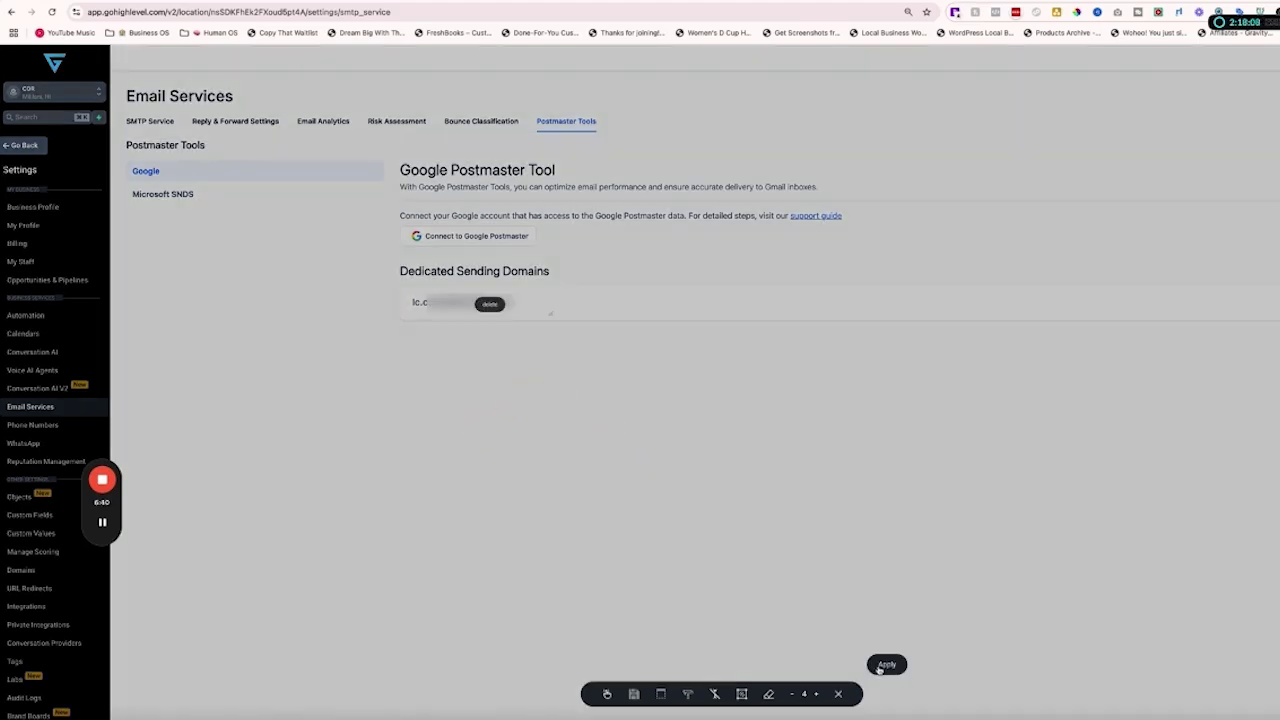
{"action": "left_click", "coordinate": [889, 668]}
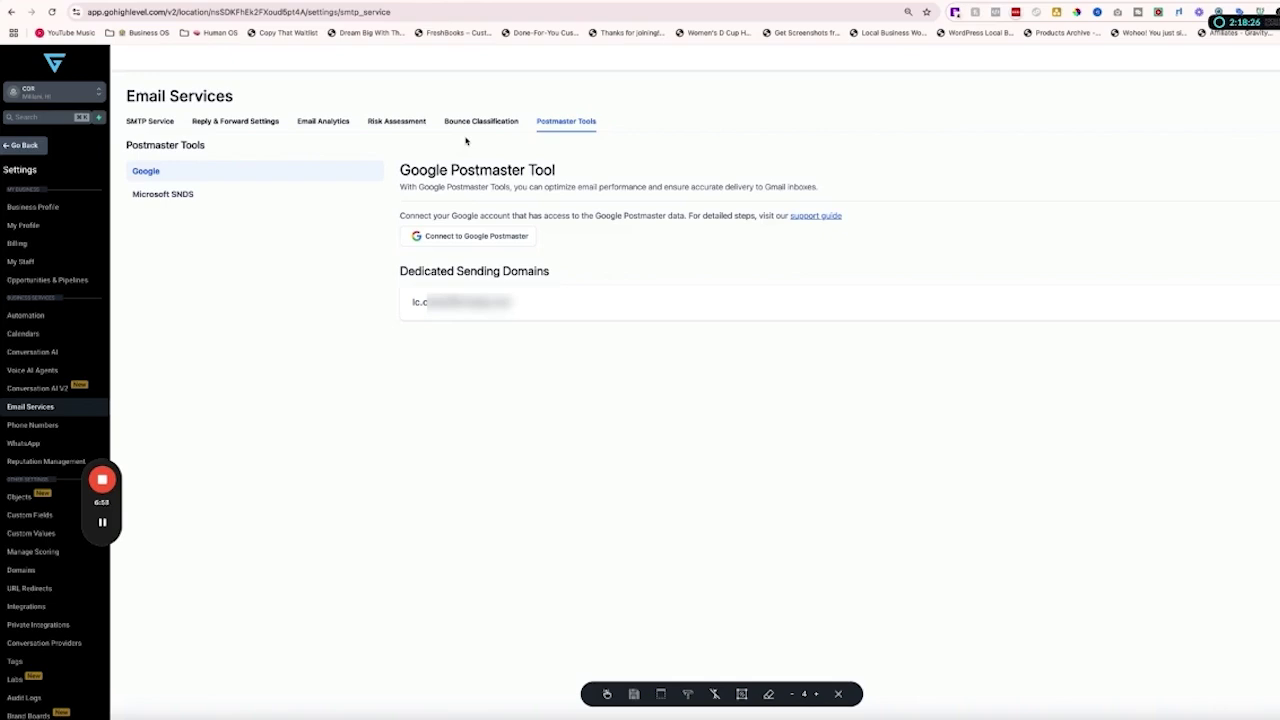
{"action": "left_click_drag", "start_coordinate": [430, 201], "coordinate": [303, 394]}
{"action": "left_click", "coordinate": [325, 385]}
{"action": "mouse_move", "coordinate": [105, 530]}
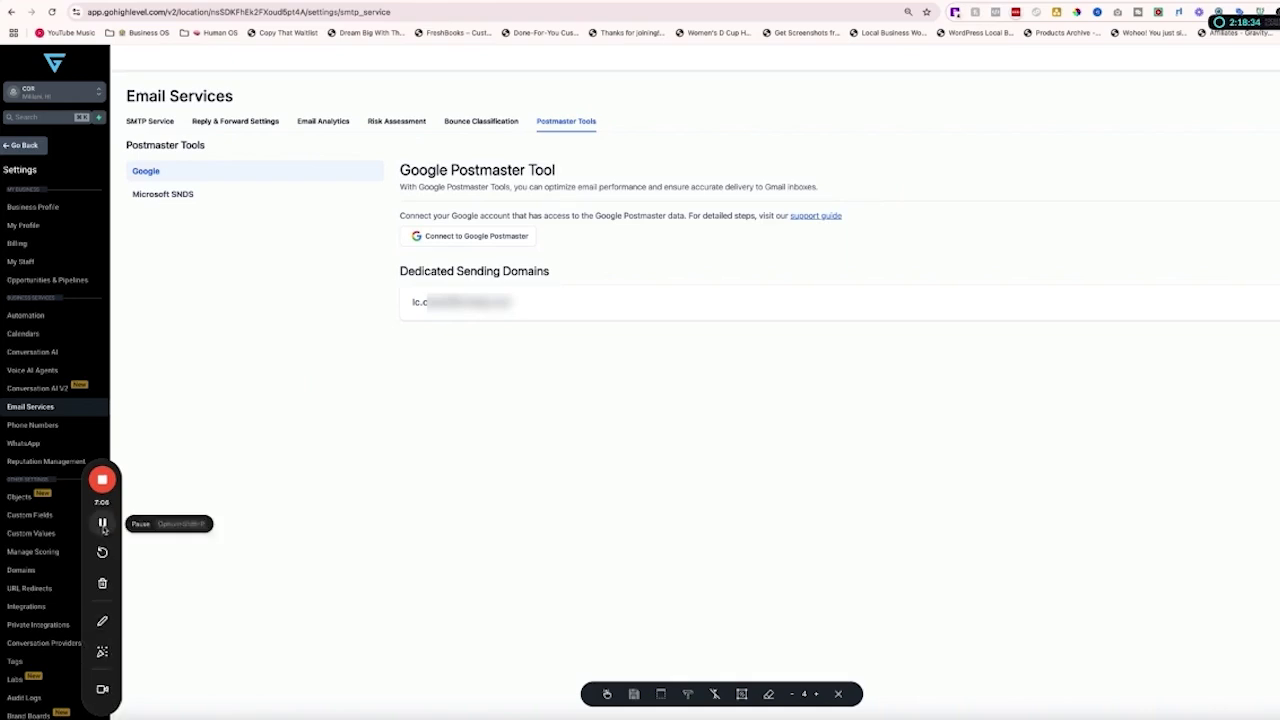
{"action": "left_click", "coordinate": [148, 122]}
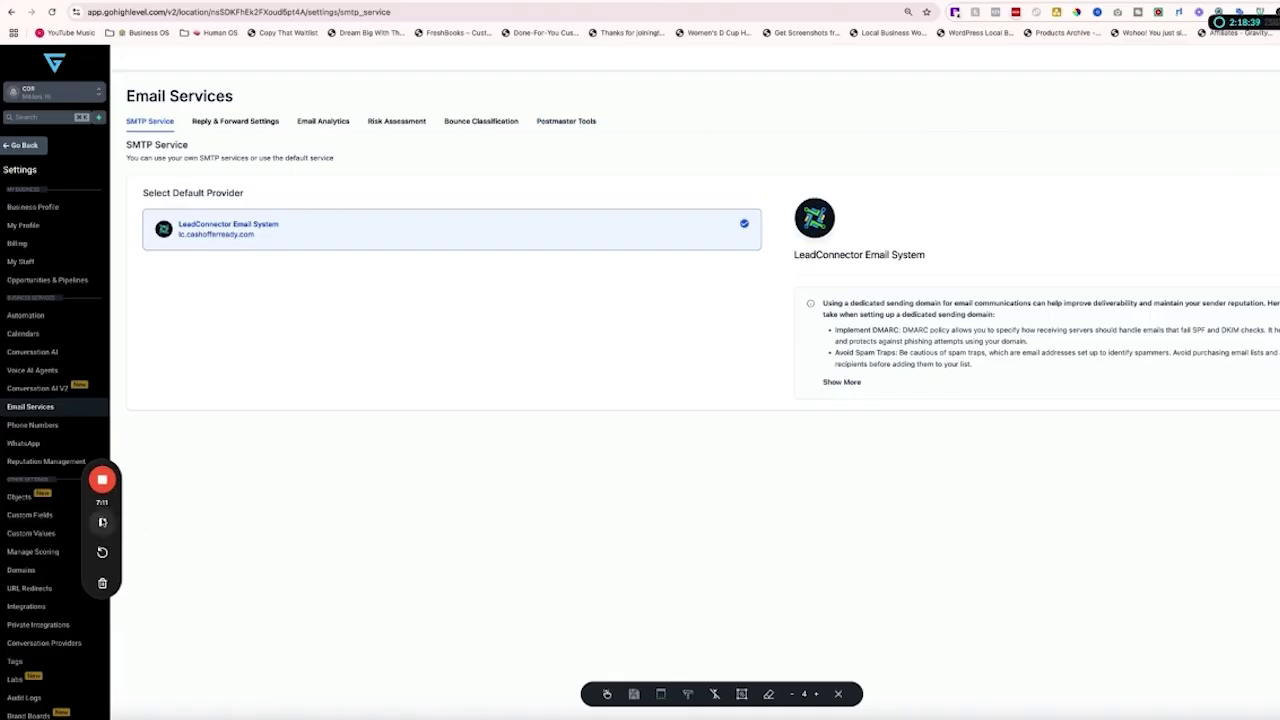